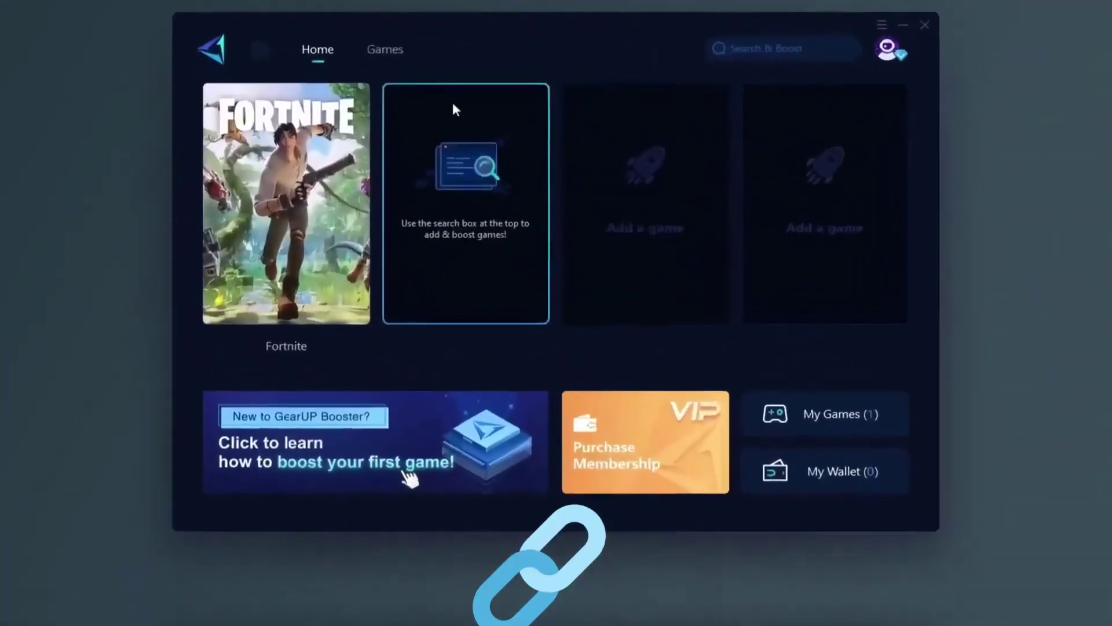
Check the Fortnite page and supported games list, then go to the GearUP Booster website.
left_click(269, 380)
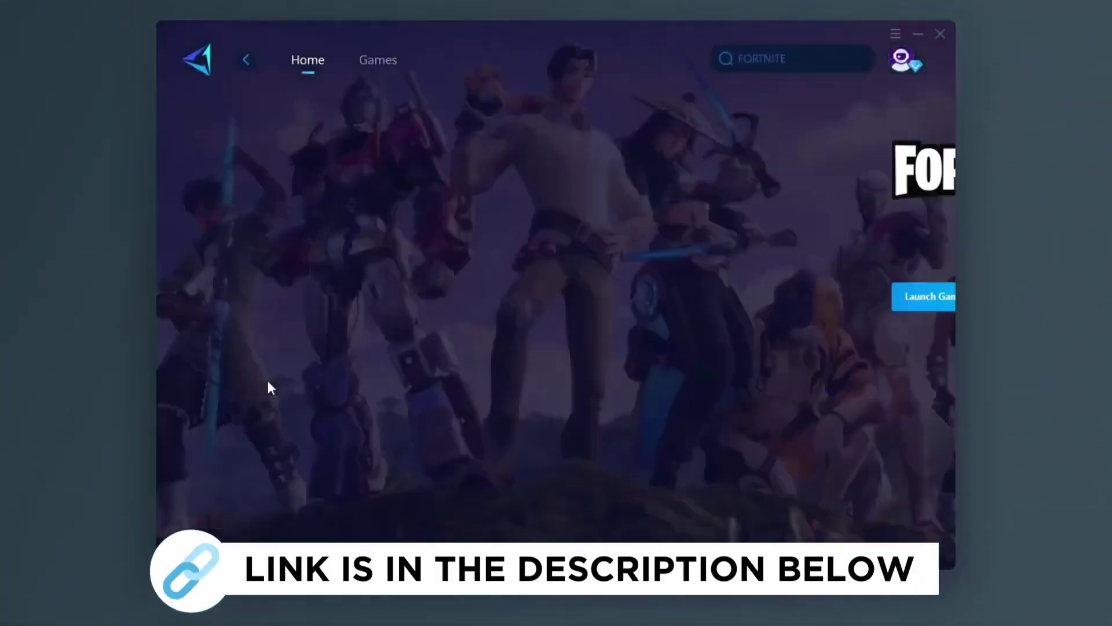
left_click(379, 59)
scroll(468, 215, "down", 3)
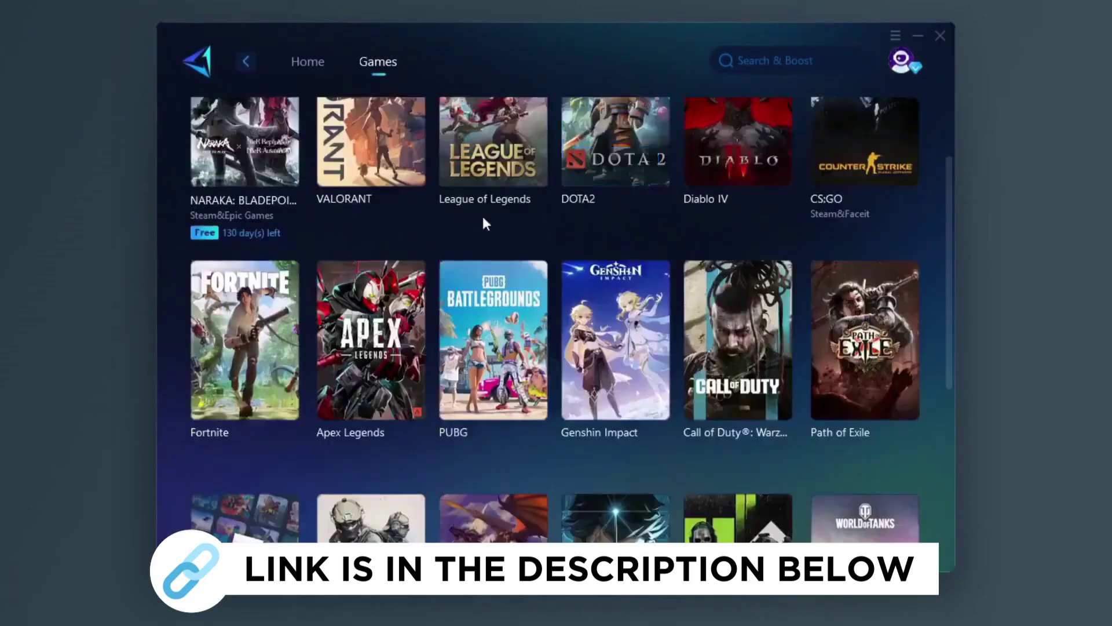
scroll(586, 277, "down", 3)
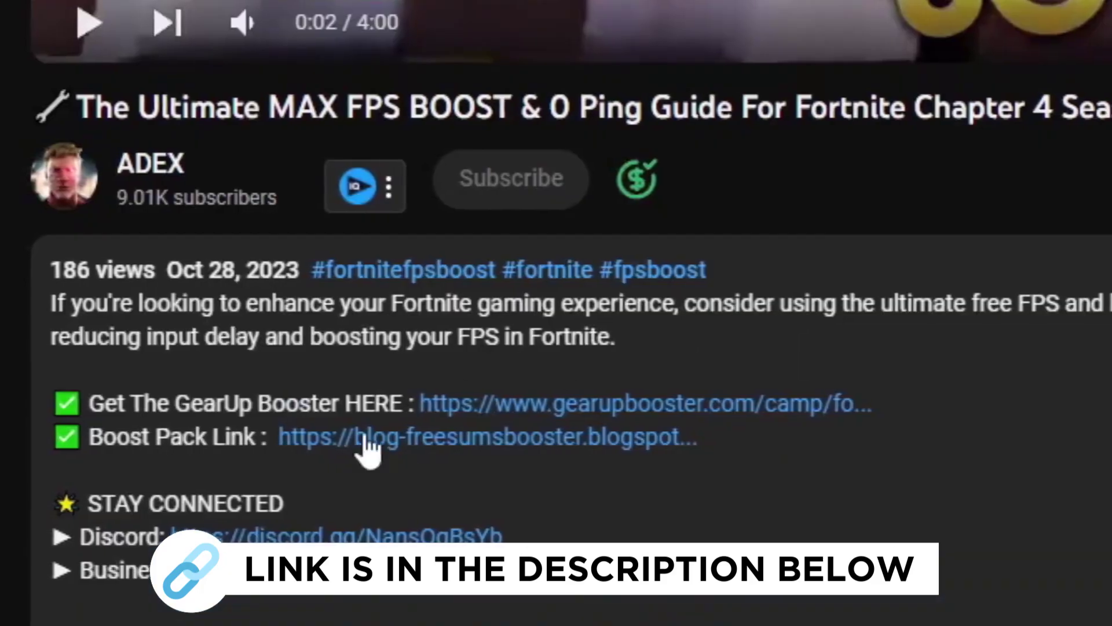
left_click(574, 403)
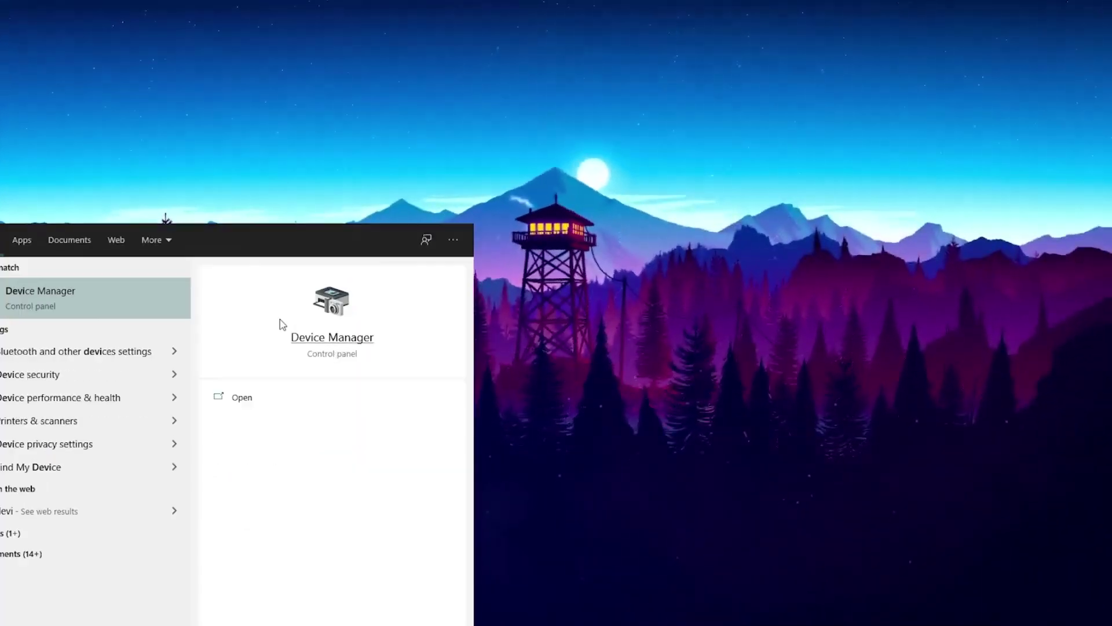
Launch Device Manager from search, centre its window and expand Human Interface Devices.
left_click(30, 305)
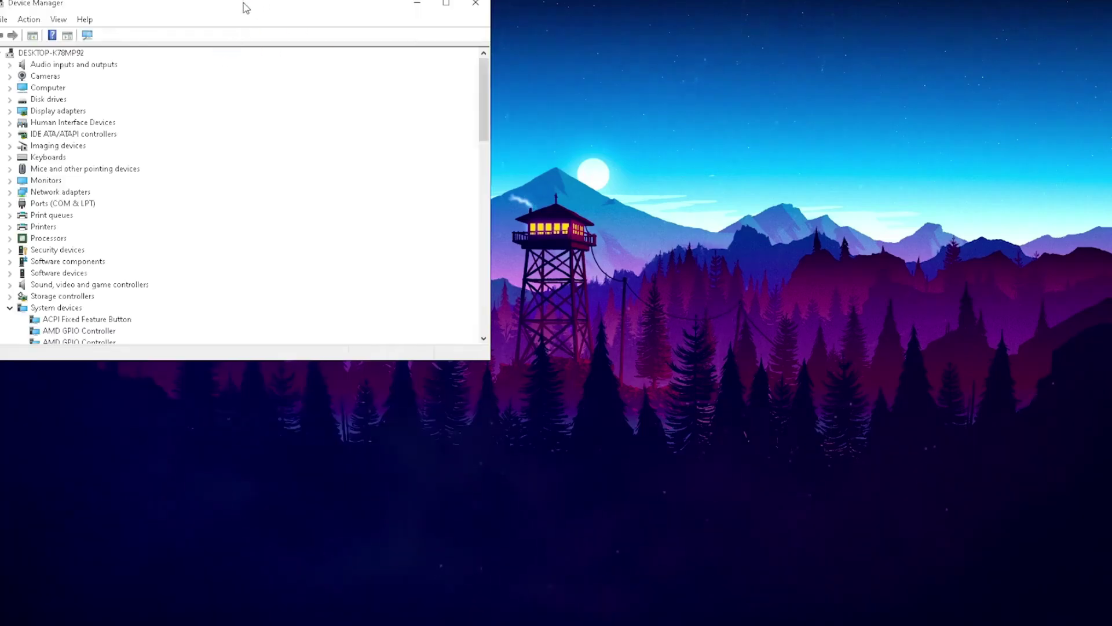
left_click_drag(243, 8, 552, 135)
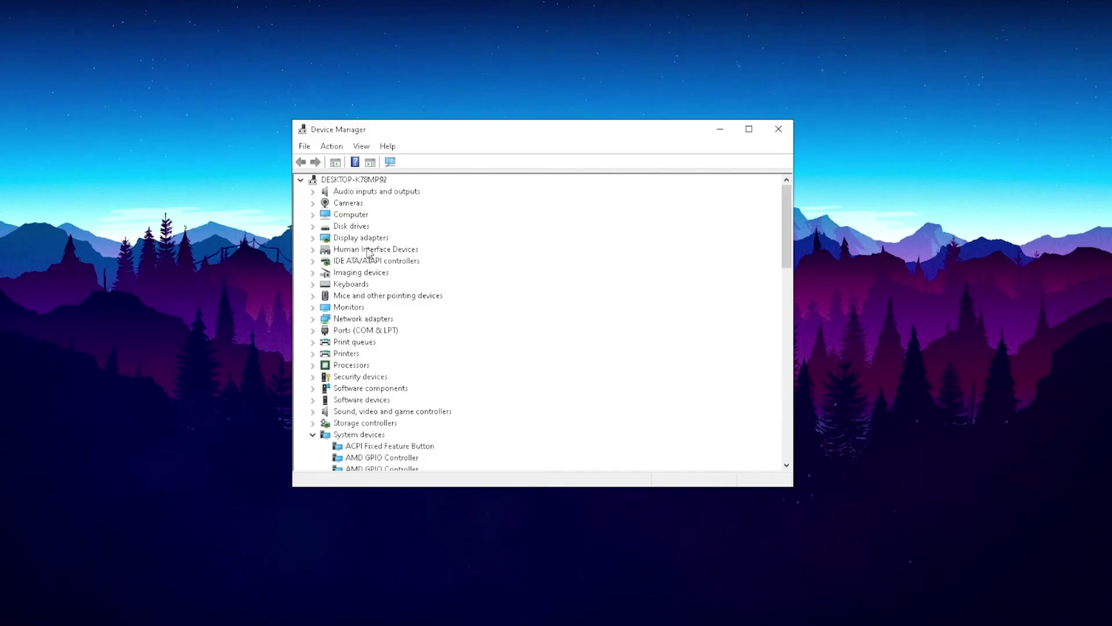
left_click(314, 251)
scroll(322, 244, "down", 2)
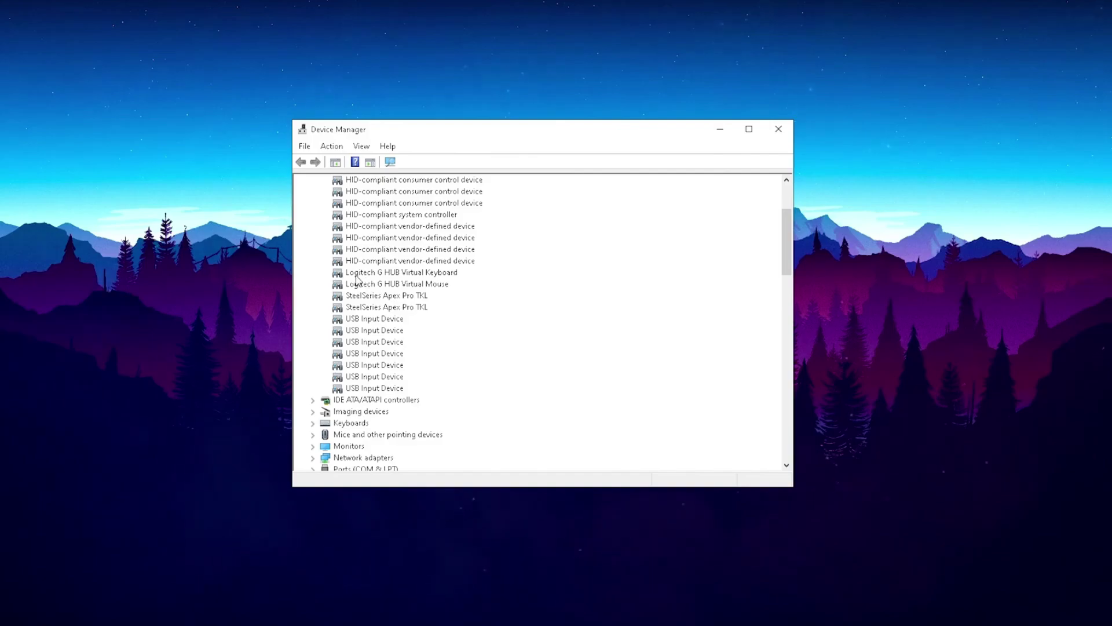
Disable power-saving turn-off for the Logitech G HUB Virtual Keyboard in Power Management.
right_click(361, 274)
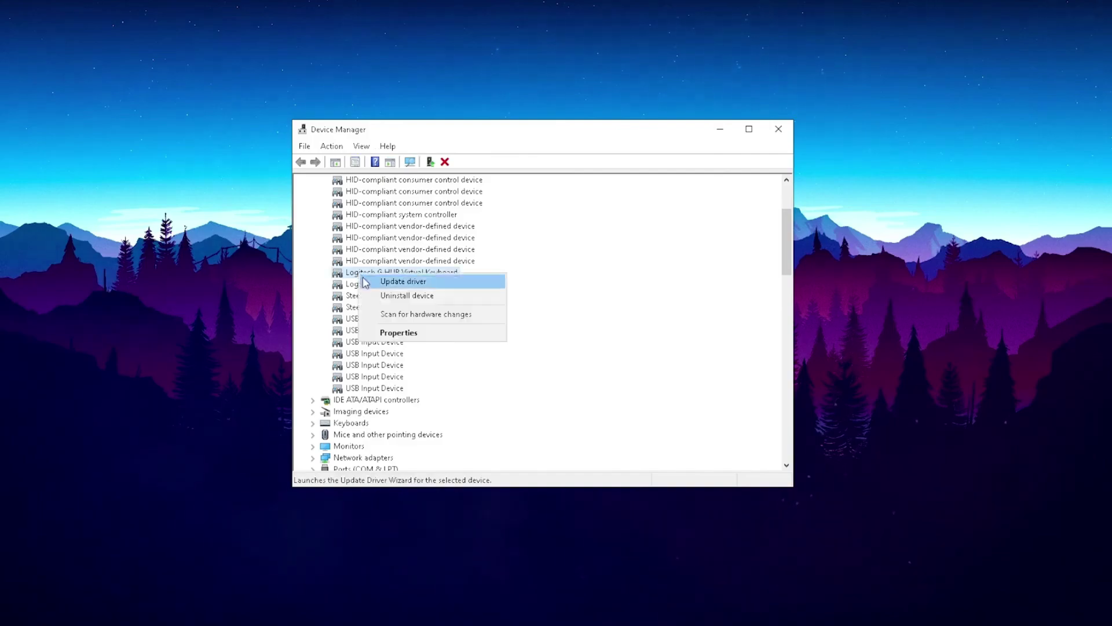
left_click(391, 334)
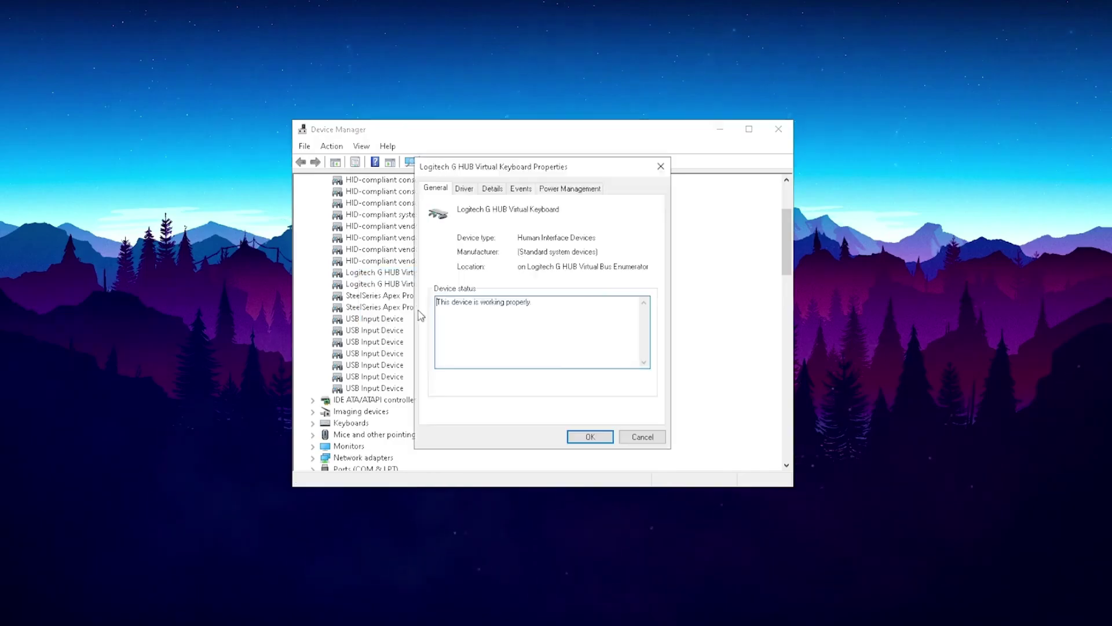
left_click(563, 192)
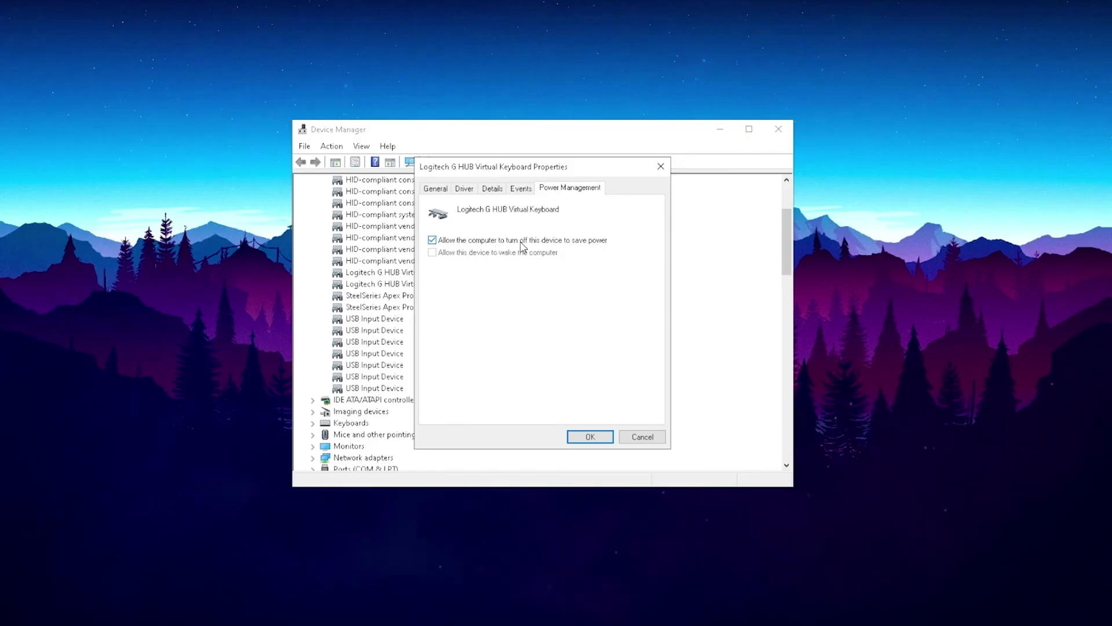
left_click(463, 244)
left_click(597, 437)
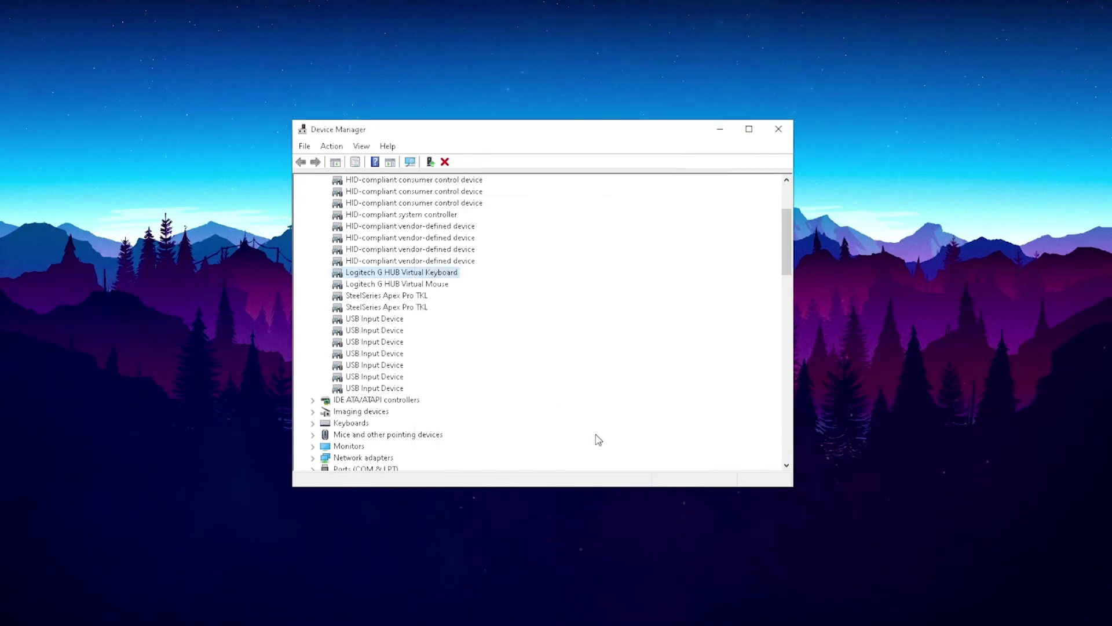
Review the Logitech G HUB Virtual Mouse power management settings and confirm.
right_click(379, 286)
left_click(407, 360)
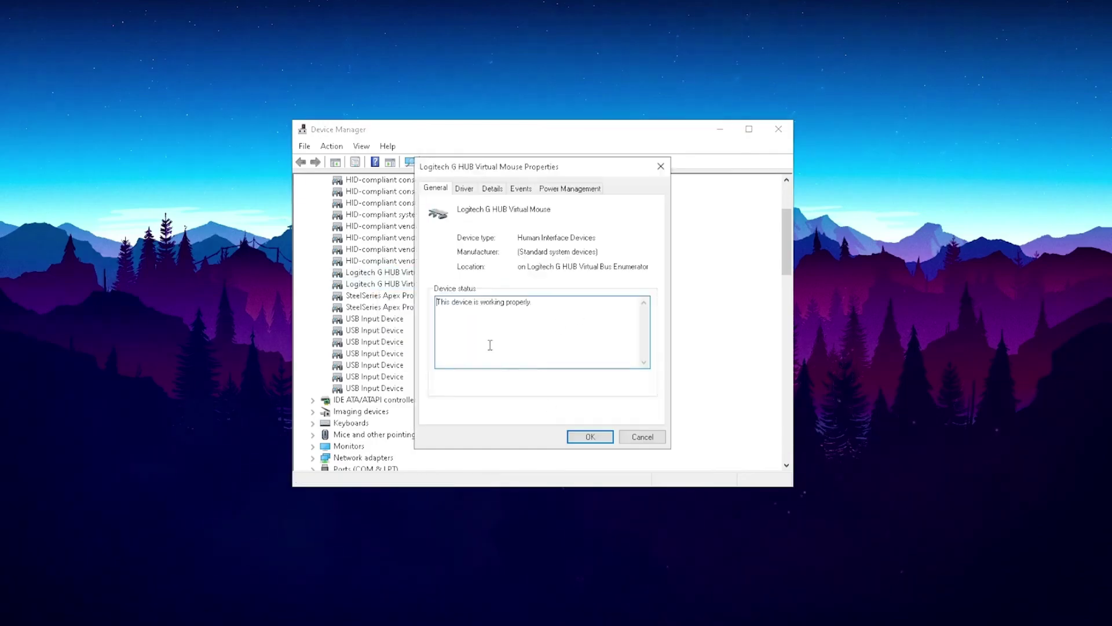
left_click(570, 188)
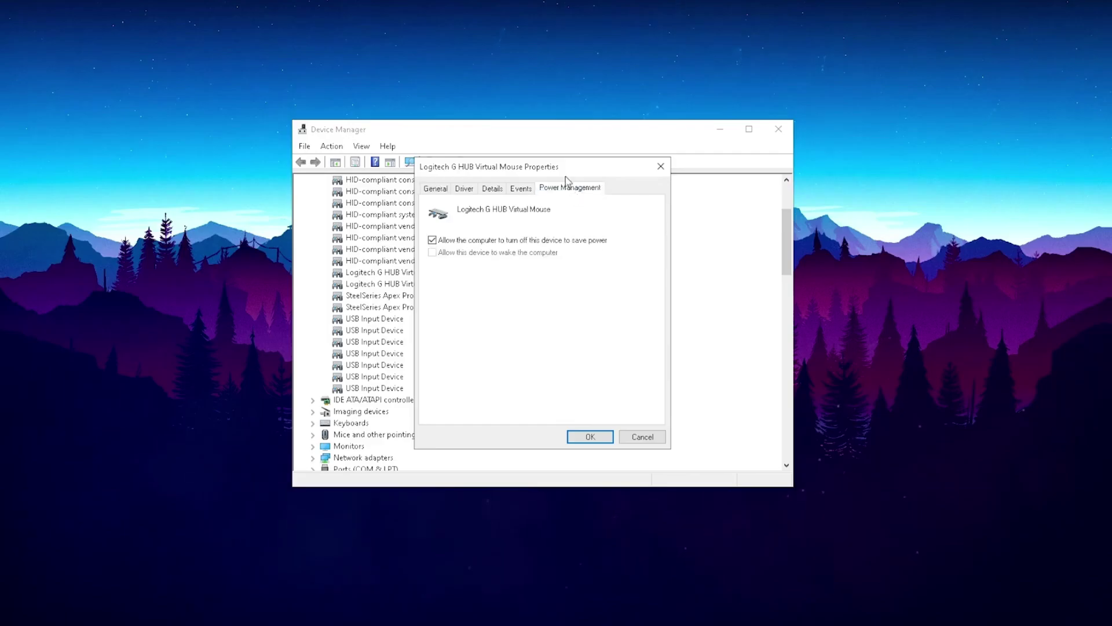
left_click(590, 437)
Review power management for both SteelSeries Apex Pro TKL devices and confirm each.
right_click(362, 295)
left_click(395, 351)
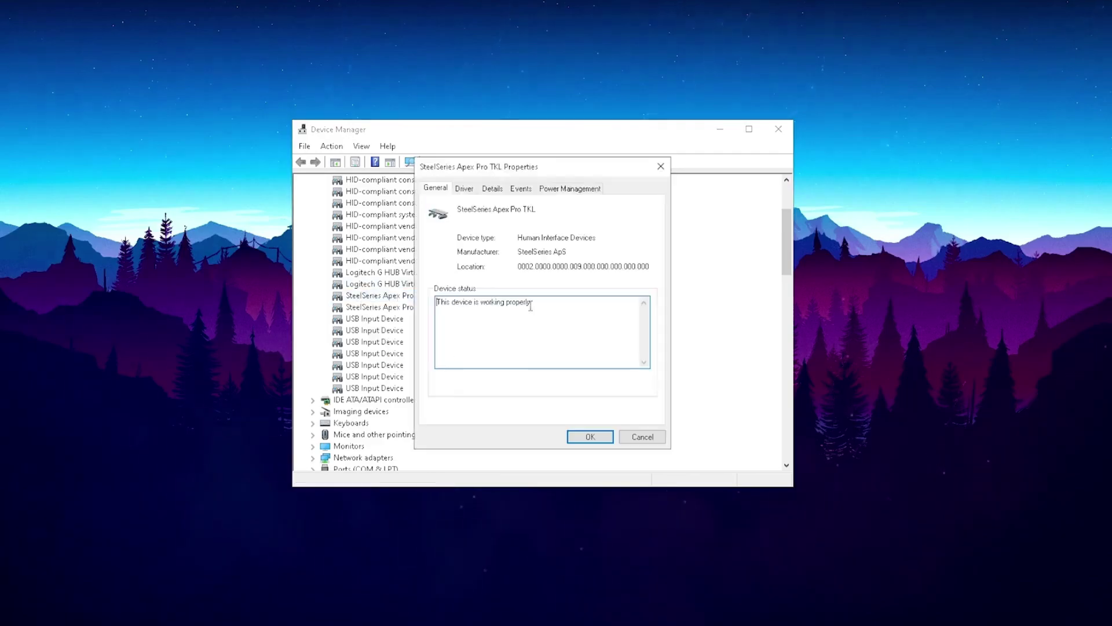
left_click(571, 190)
left_click(579, 437)
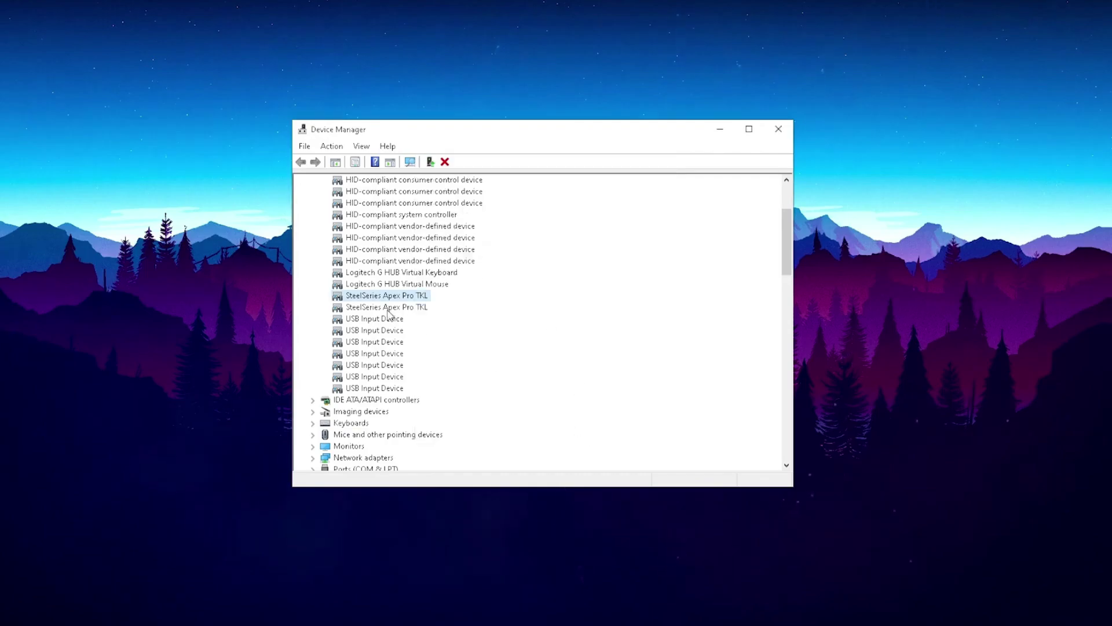
right_click(389, 309)
left_click(418, 368)
left_click(570, 189)
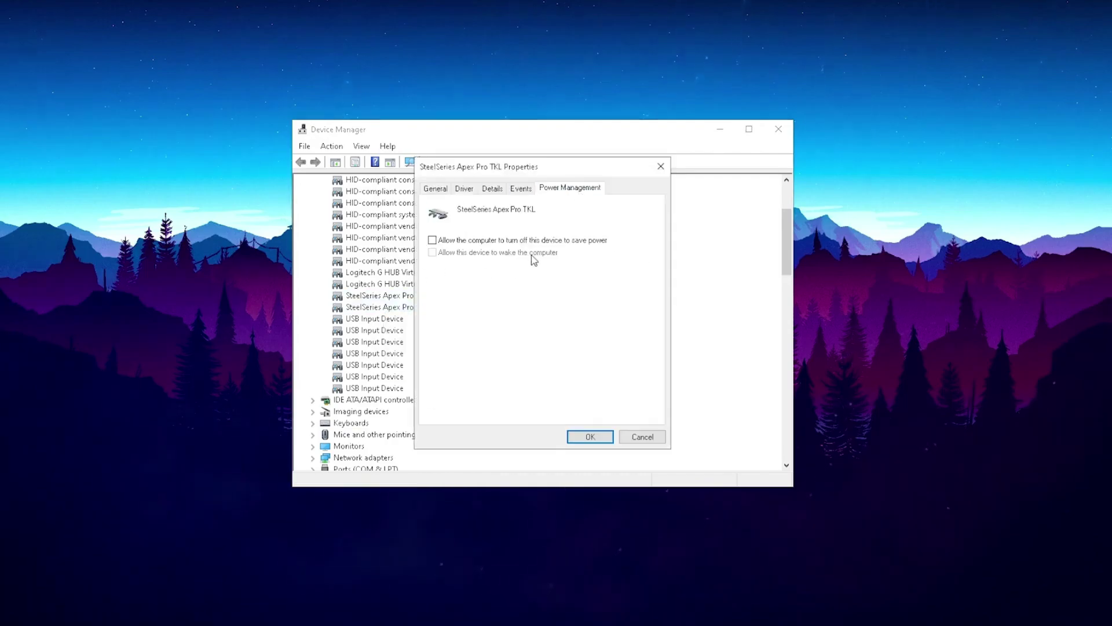
left_click(588, 439)
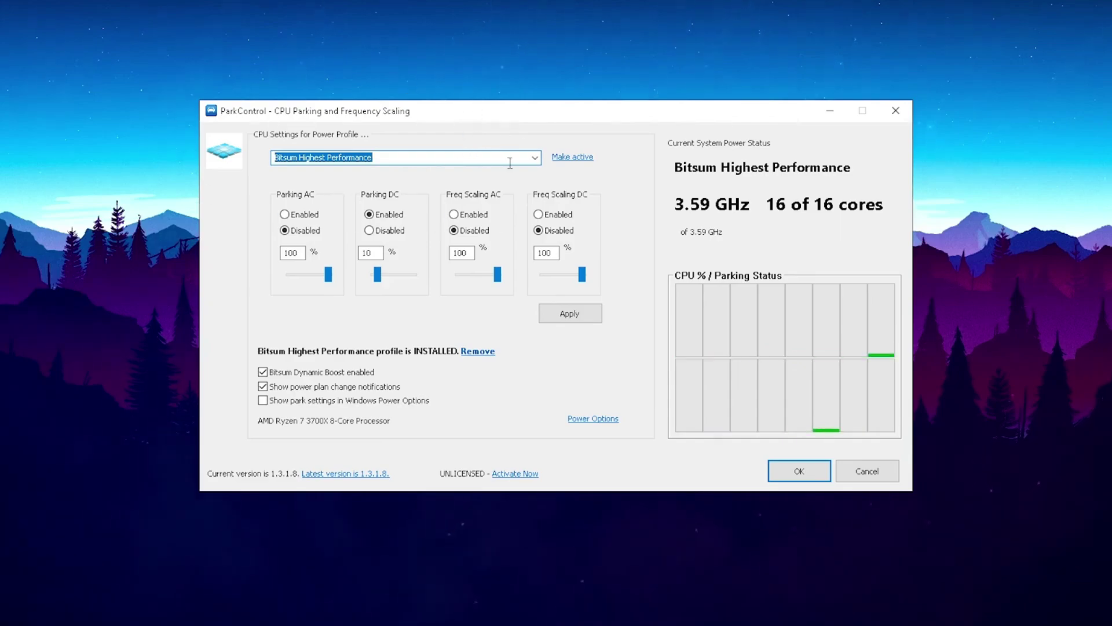
Keep Bitsum Highest Performance as the profile and apply the CPU parking settings.
left_click(535, 160)
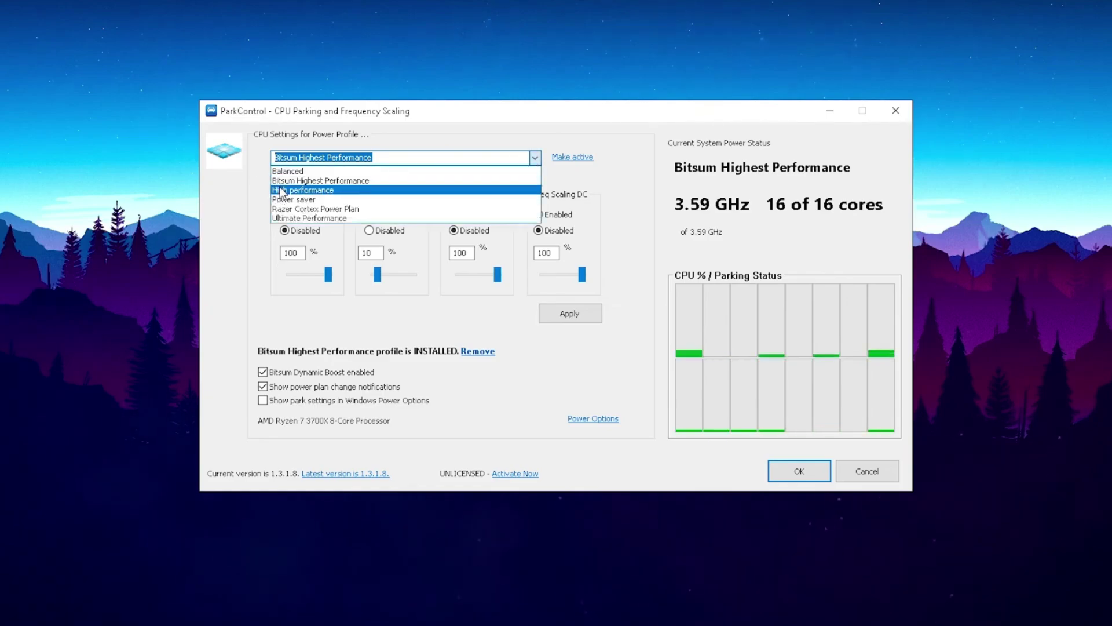
left_click(320, 182)
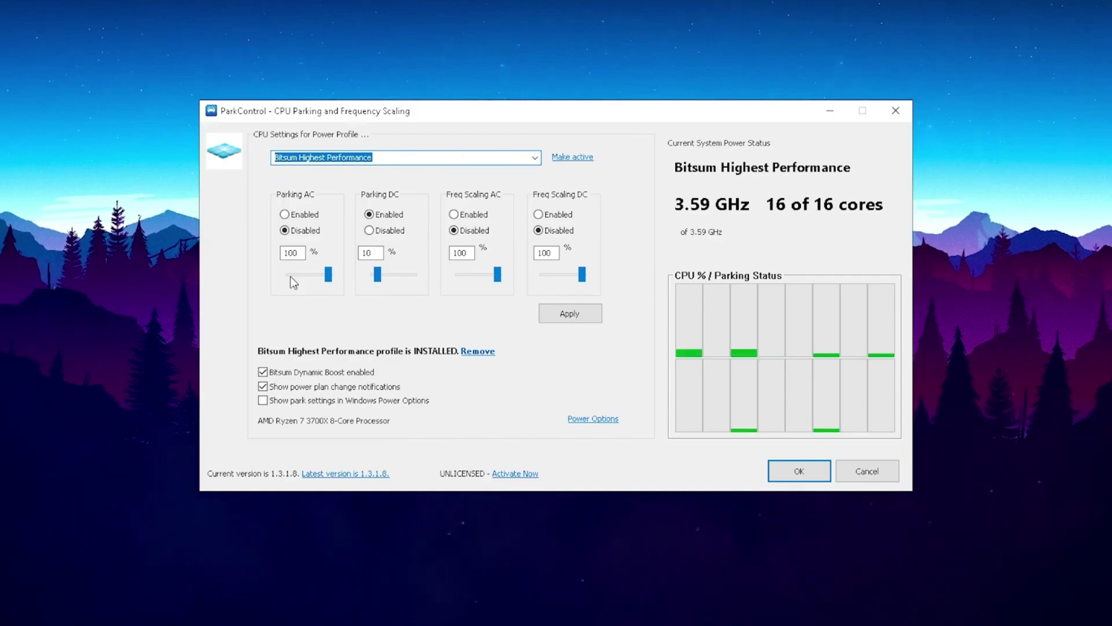
left_click(566, 318)
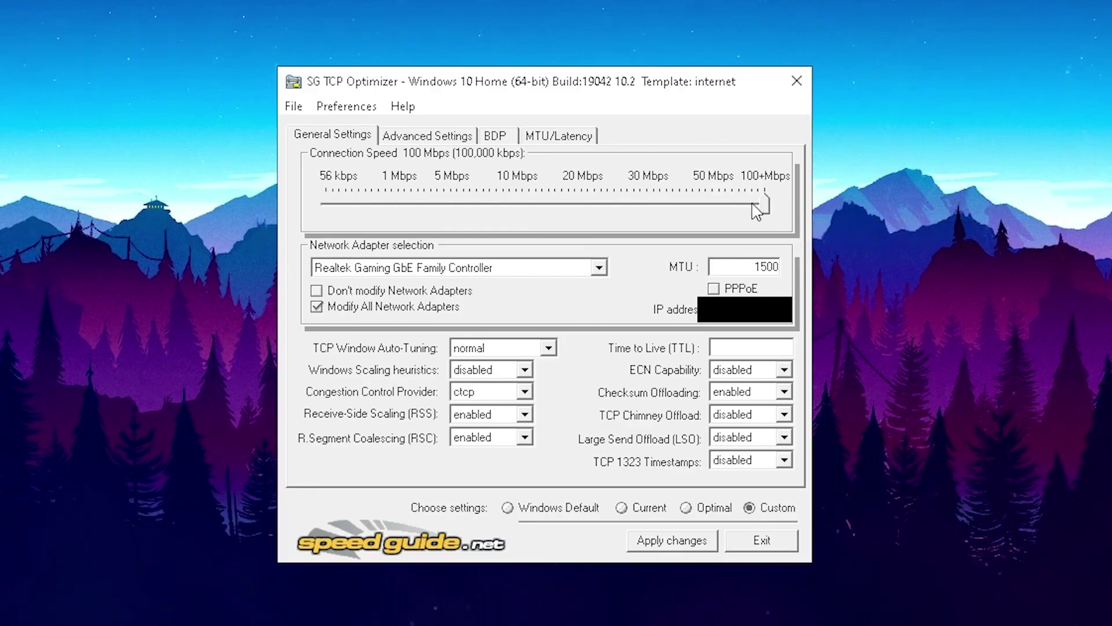
mouse_move(771, 210)
left_mouse_down()
mouse_move(583, 212)
mouse_move(760, 221)
mouse_move(768, 209)
mouse_move(447, 201)
mouse_move(779, 207)
left_mouse_up()
Select the Realtek Gaming GbE Family Controller and enable Modify All Network Adapters.
left_click(452, 270)
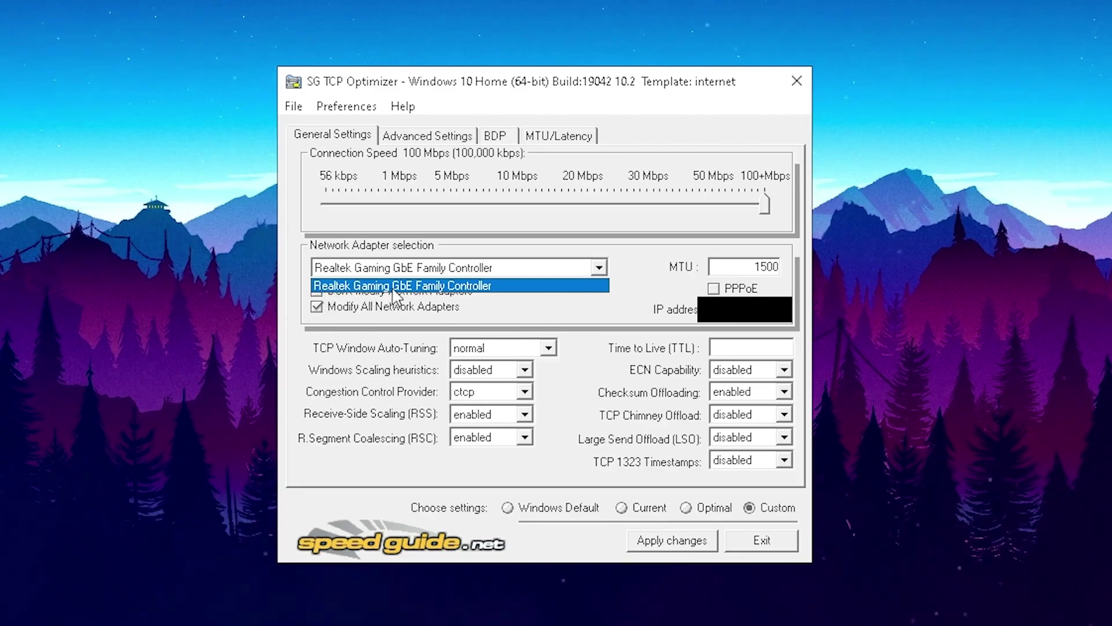
left_click(431, 285)
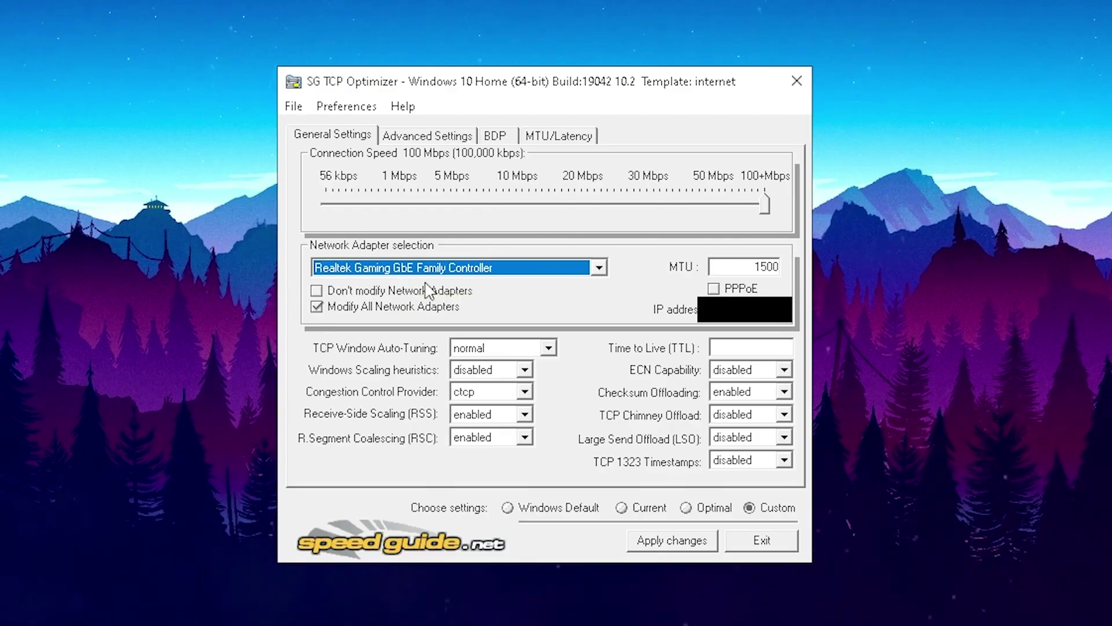
left_click(442, 269)
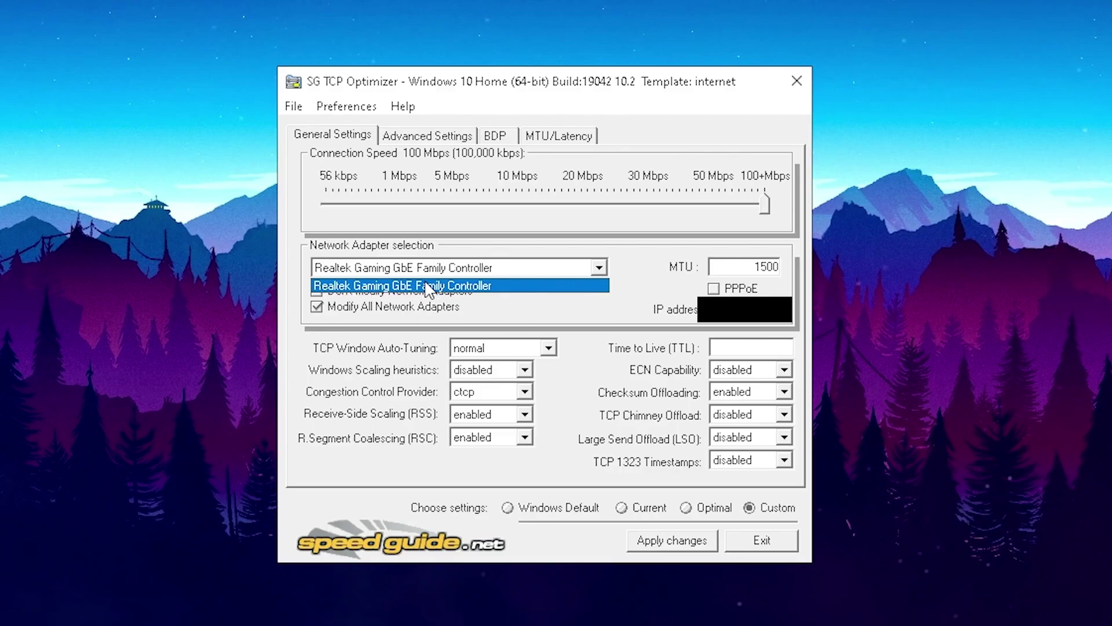
left_click(387, 286)
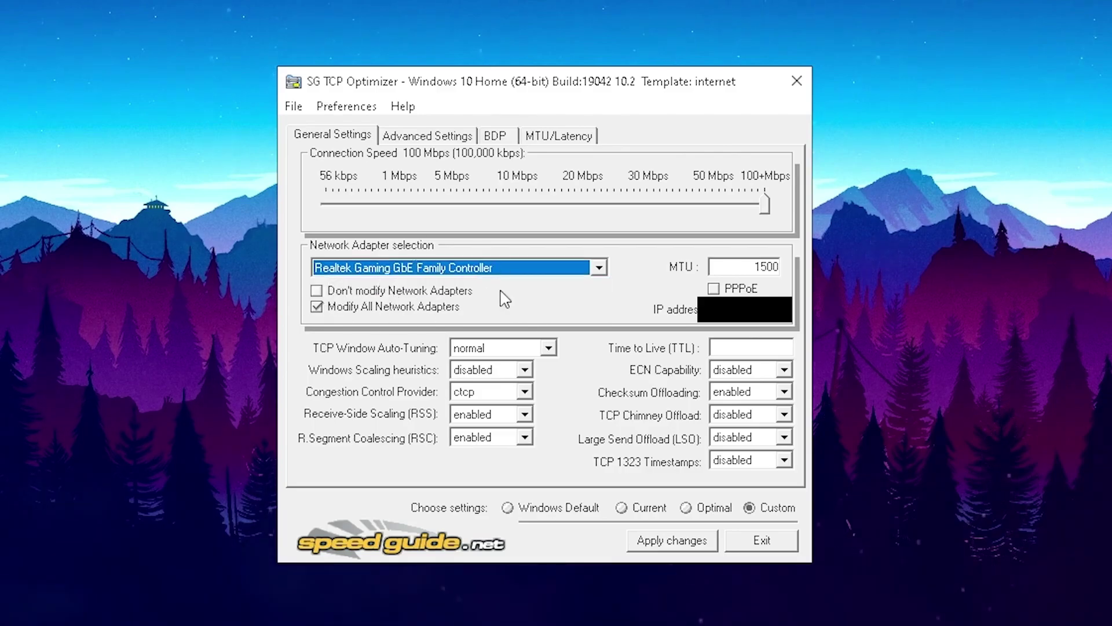
left_click(317, 307)
Keep ctcp selected in the Congestion Control Provider list.
left_click(488, 396)
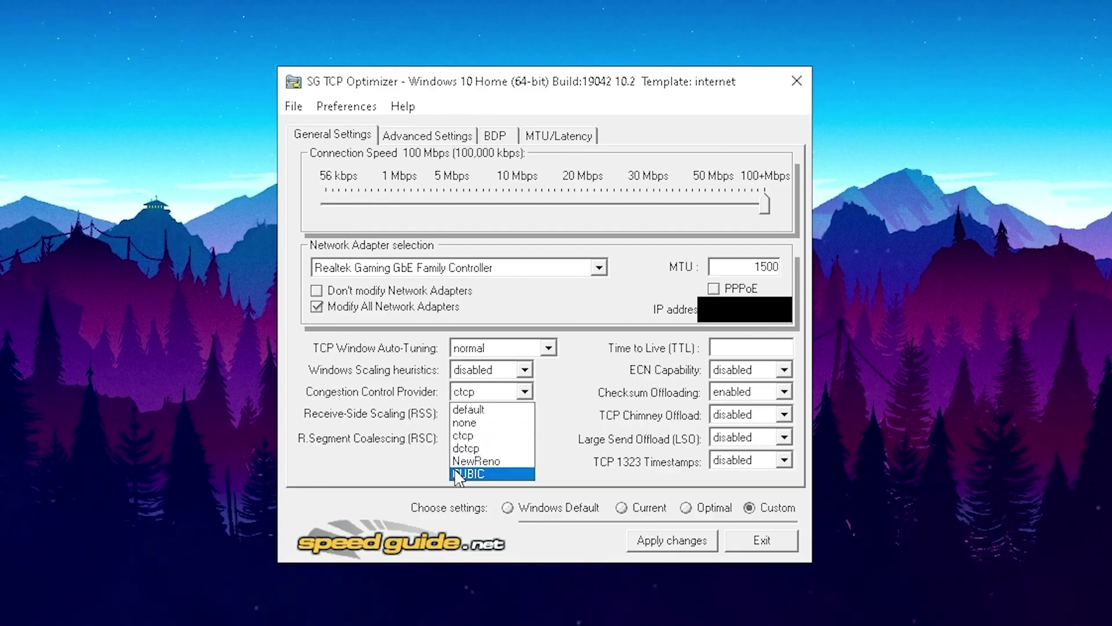
left_click(464, 439)
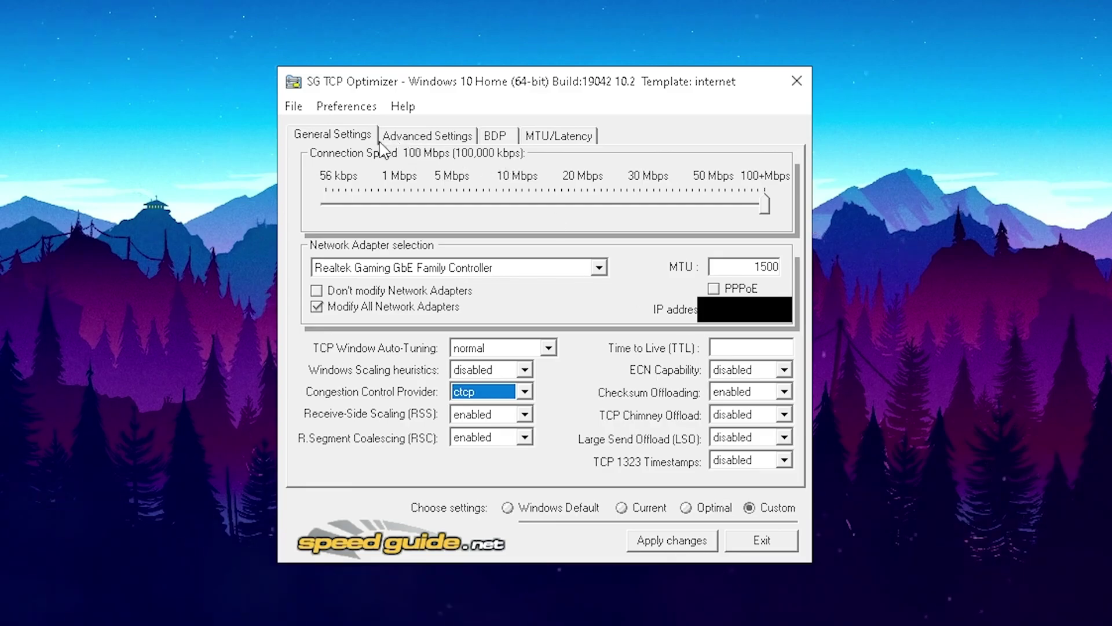
On Advanced Settings, point out connections-per-server, Initial RTO 2000 and Min RTO 300.
left_click(425, 139)
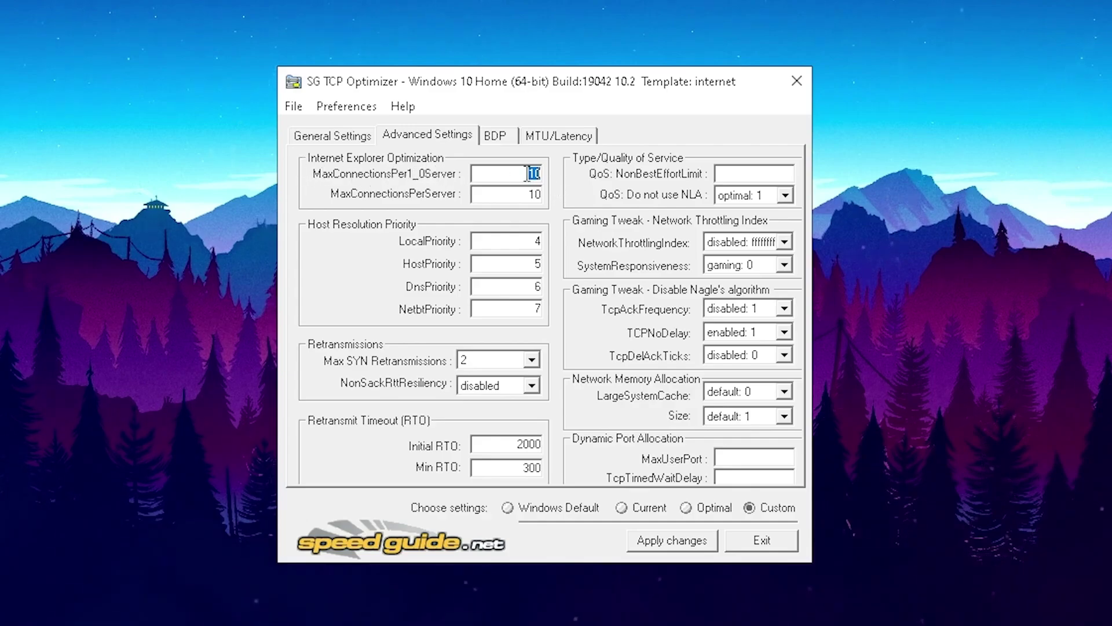
mouse_move(521, 194)
left_mouse_down()
mouse_move(550, 198)
mouse_move(559, 186)
left_mouse_up()
left_click(410, 213)
left_click_drag(512, 443, 551, 447)
left_click_drag(513, 467, 551, 483)
Set Do not use NLA to optimal: 1, NetworkThrottlingIndex disabled, SystemResponsiveness gaming: 0.
left_click(745, 197)
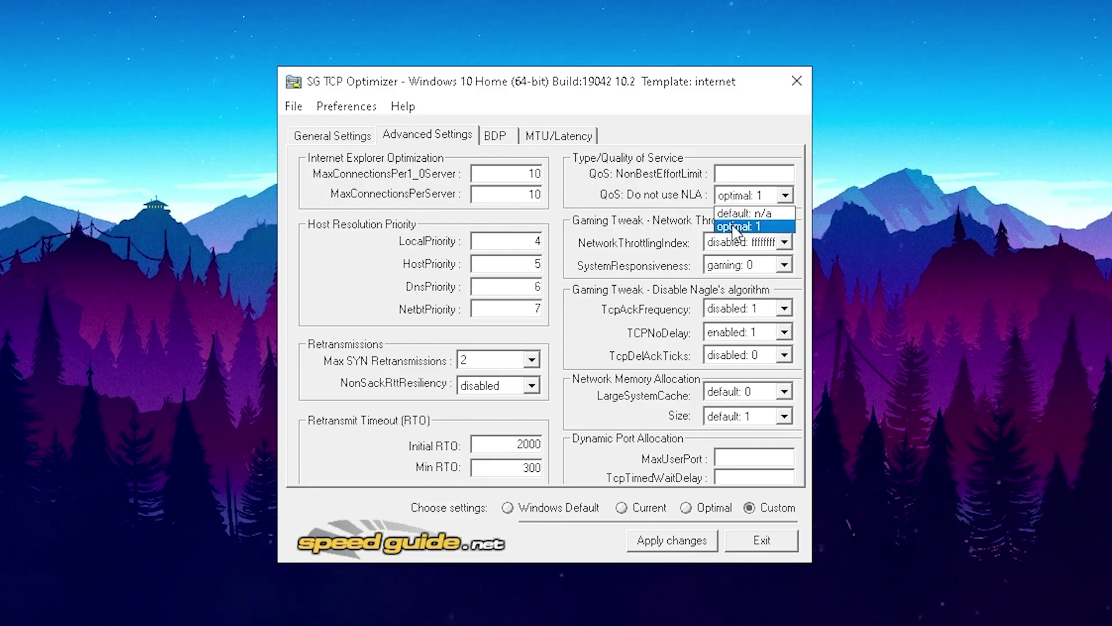
left_click(734, 228)
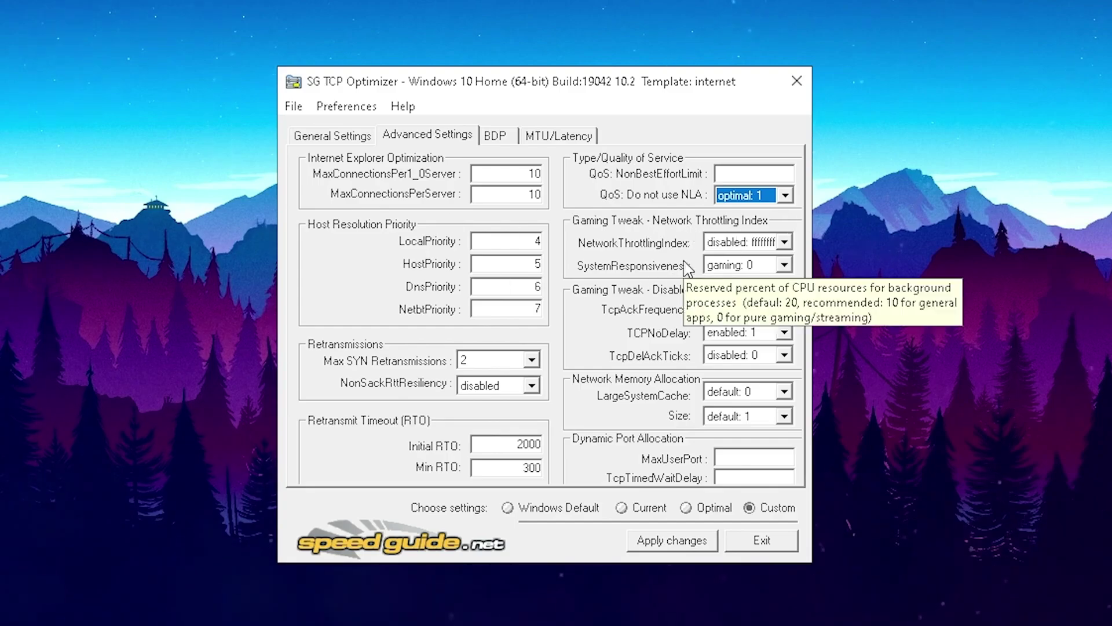
left_click(733, 247)
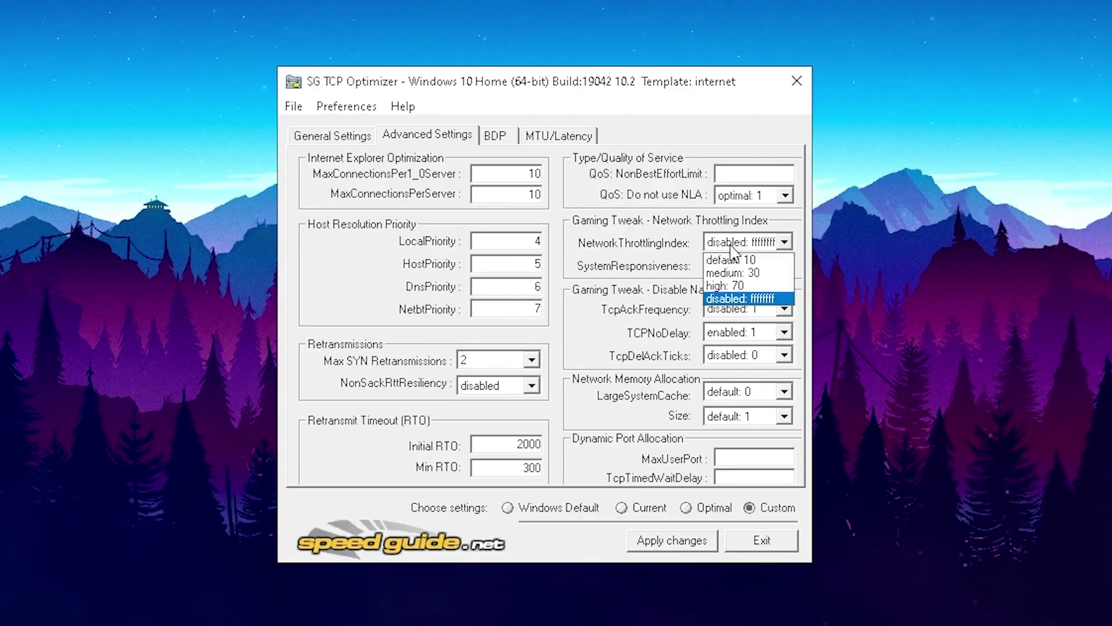
left_click(729, 301)
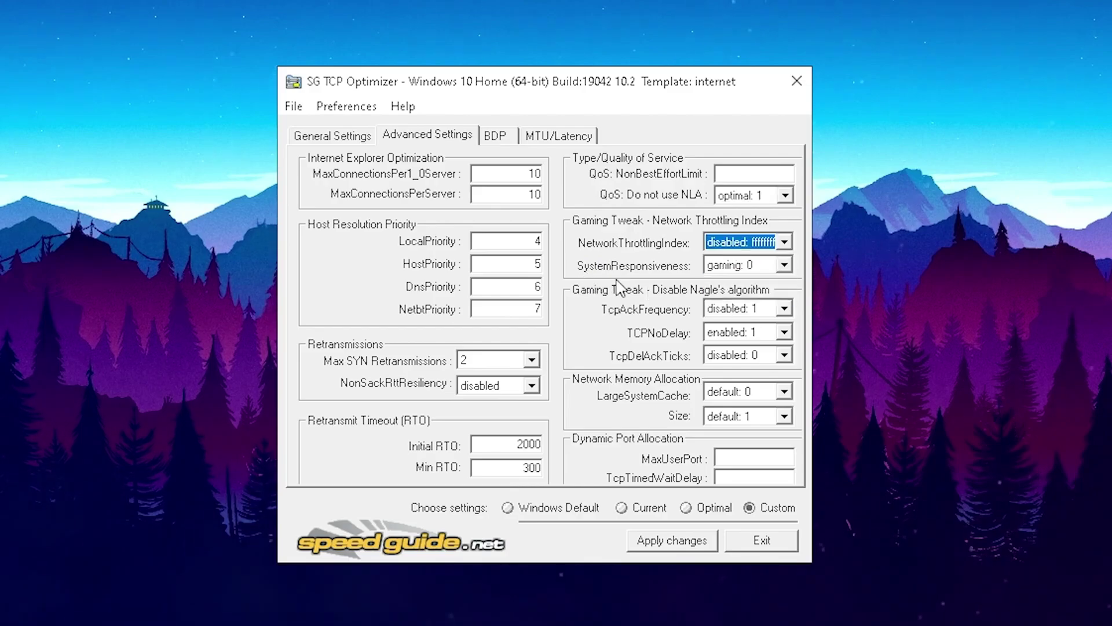
left_click(739, 268)
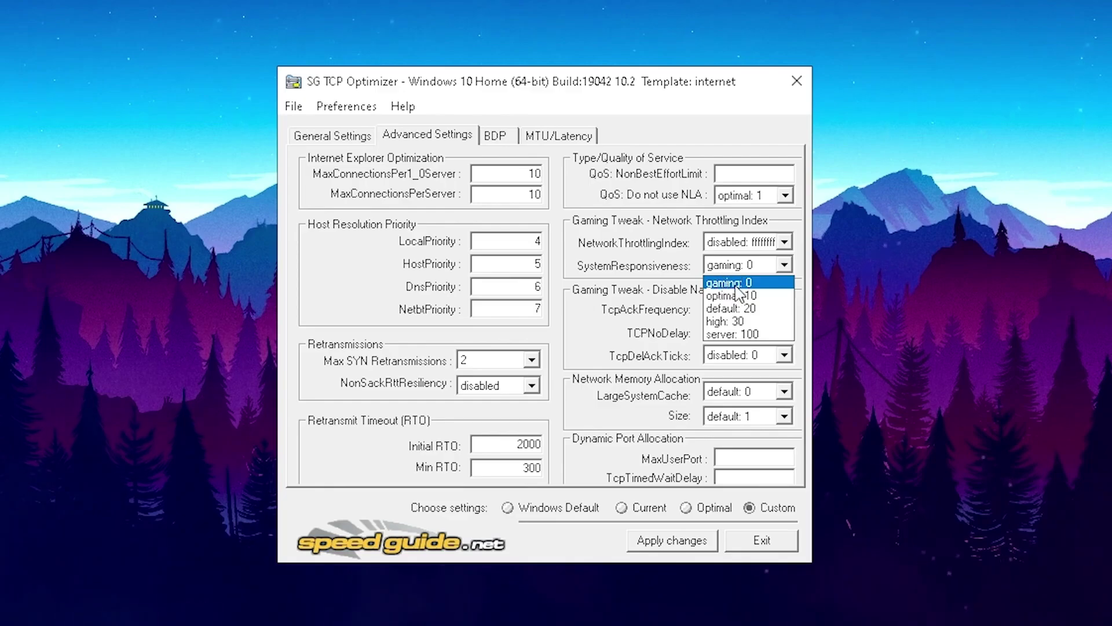
left_click(745, 284)
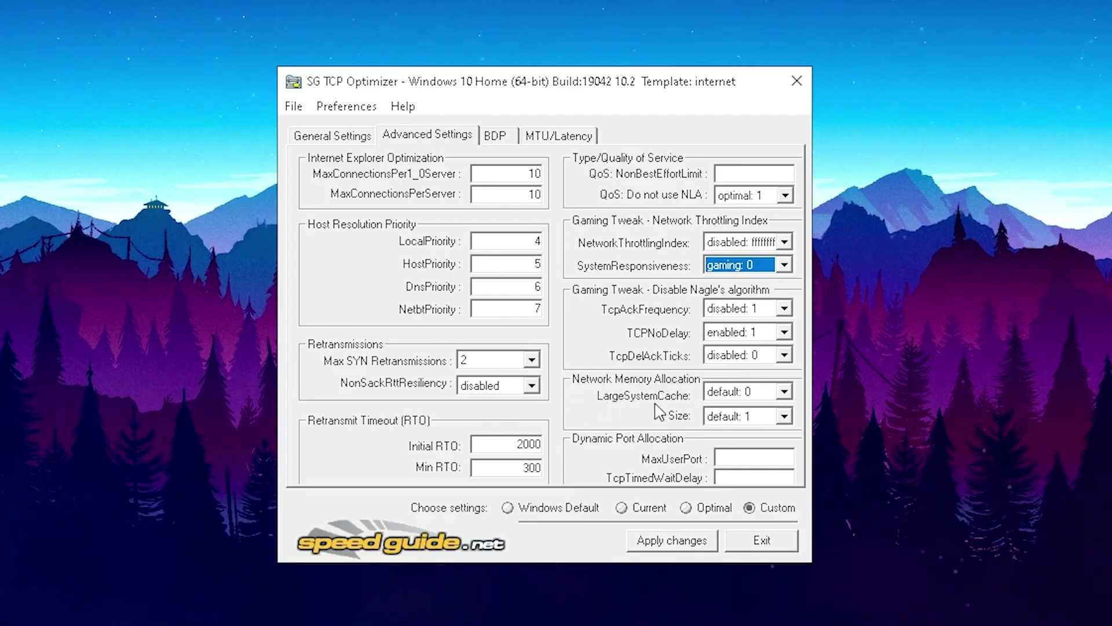
Keep LargeSystemCache default: 0 and Size default: 1, then bring up Apply Changes.
left_click(735, 393)
left_click(734, 409)
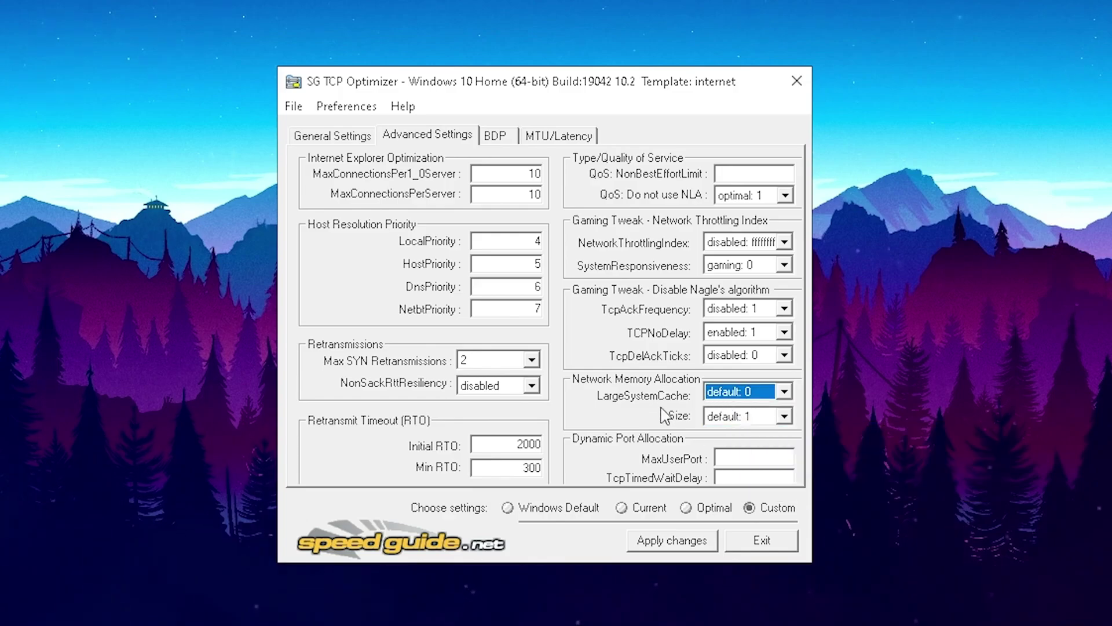
left_click(737, 431)
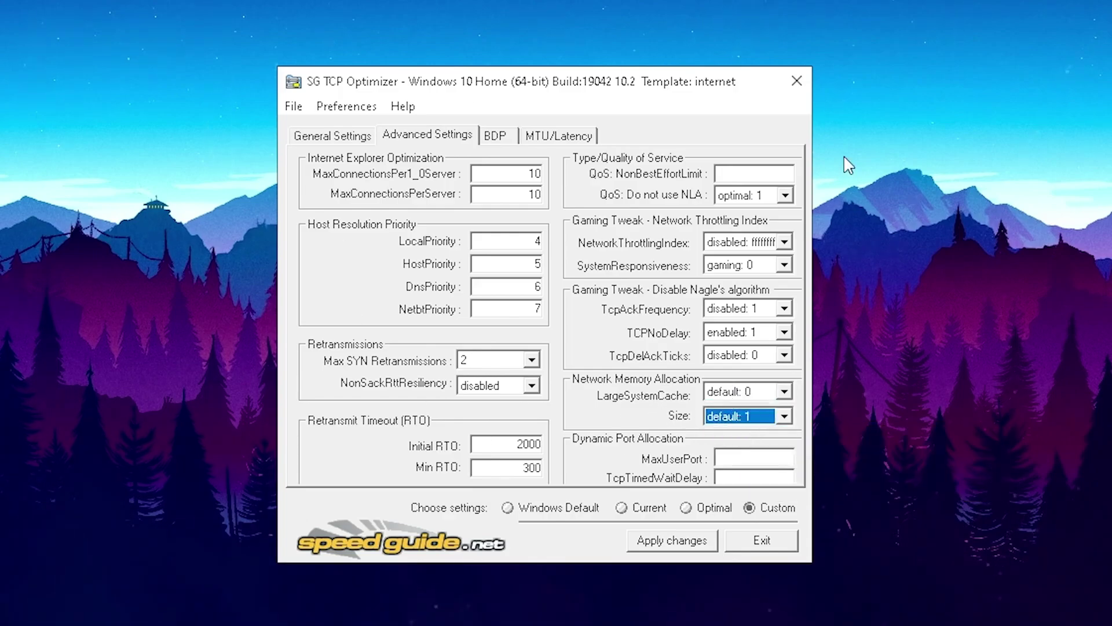
left_click(661, 547)
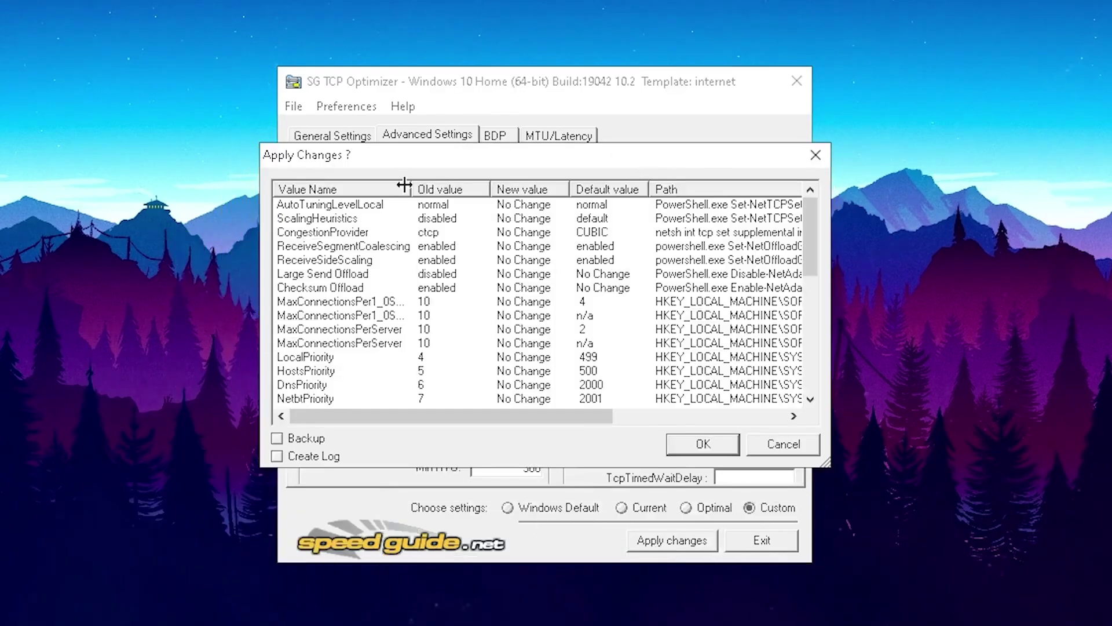
scroll(391, 266, "down", 2)
scroll(423, 291, "down", 5)
scroll(435, 321, "up", 8)
scroll(487, 365, "up", 1)
Apply the listed TCP changes and decline restarting the computer now.
left_click(709, 450)
left_click(707, 447)
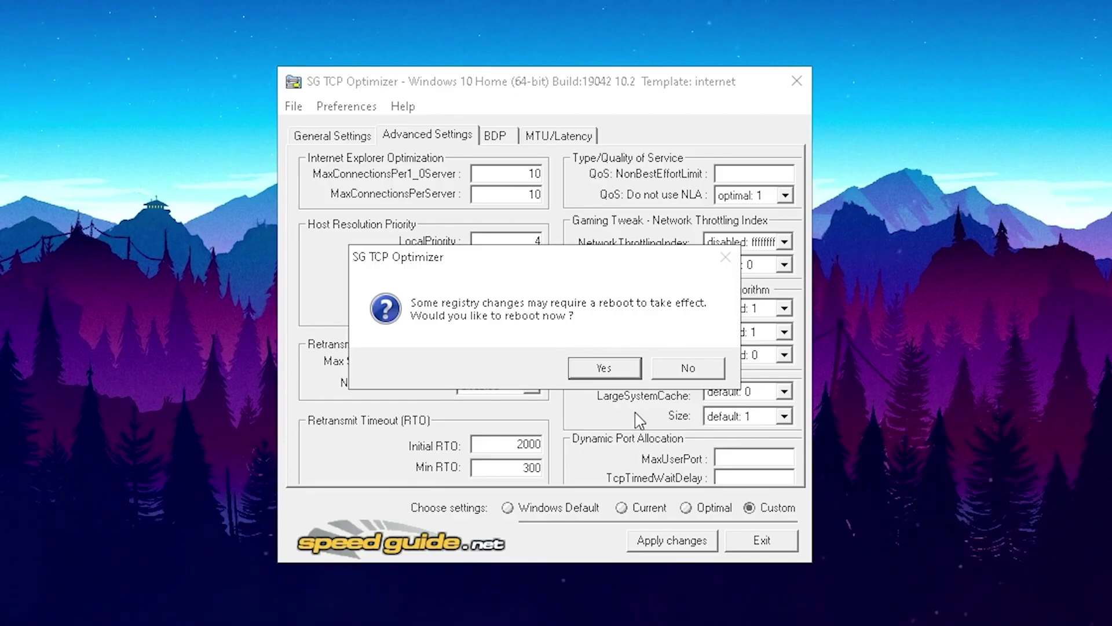
left_click(689, 374)
left_click(686, 376)
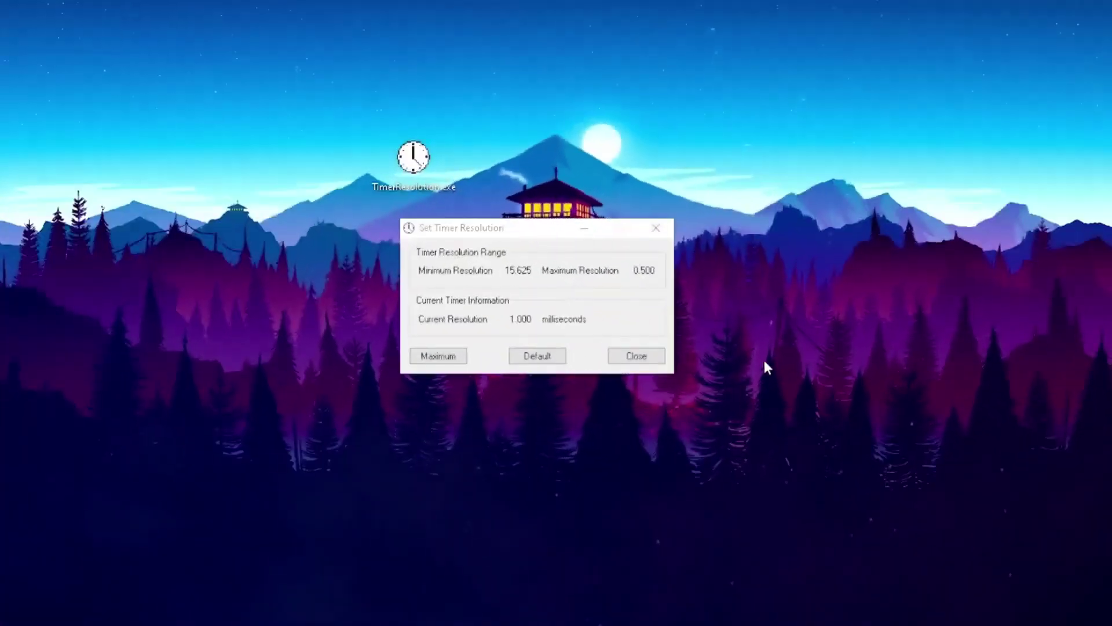
Launch TimerResolution and set the resolution to Maximum, now reading 0.500 ms.
left_click_drag(292, 105, 553, 226)
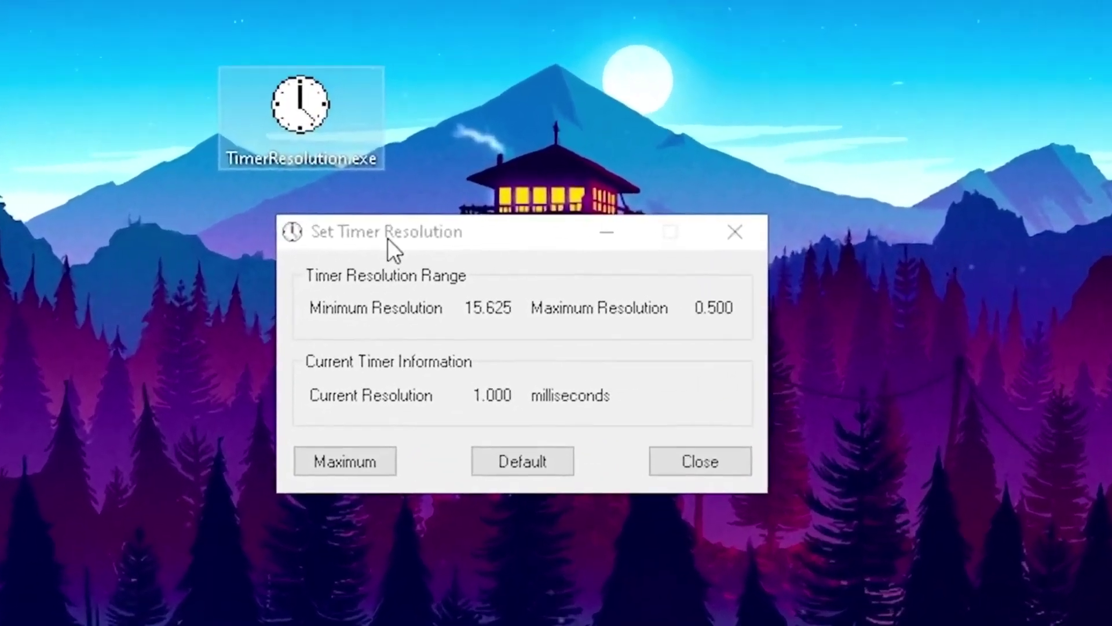
left_click(379, 374)
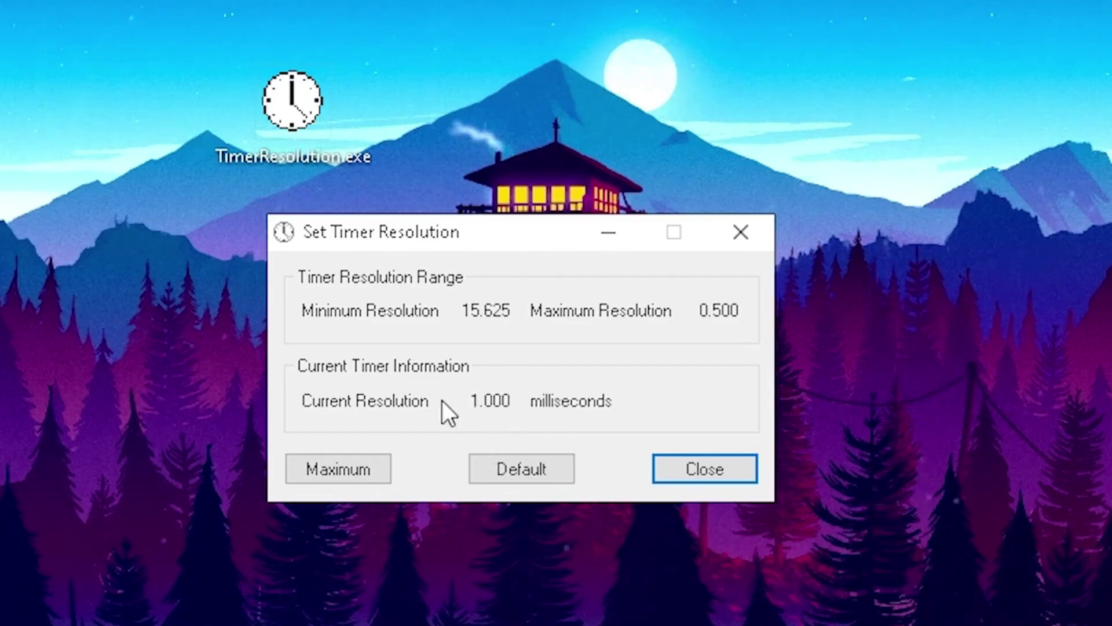
left_click(343, 469)
left_click_drag(466, 401, 510, 400)
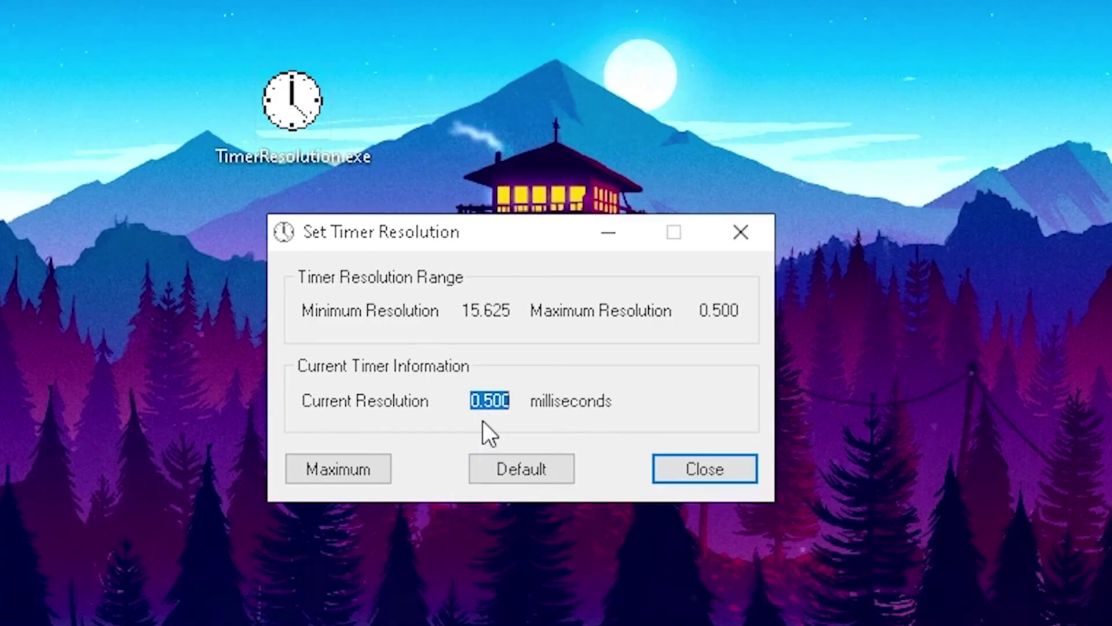
left_click(488, 405)
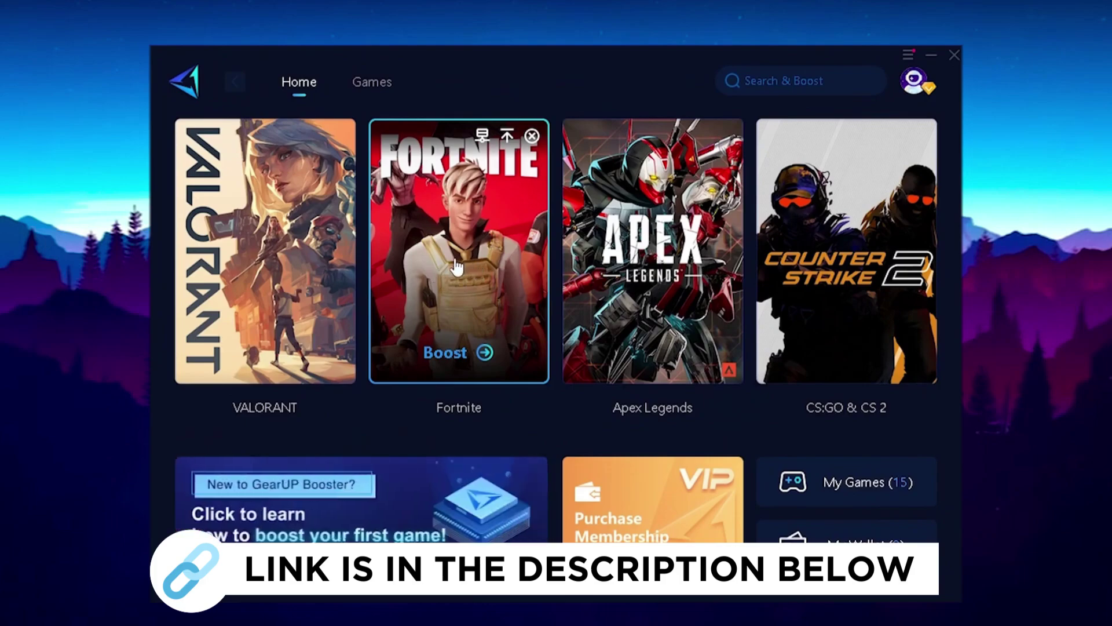
Start the Fortnite boost from the Home page card.
left_click(461, 268)
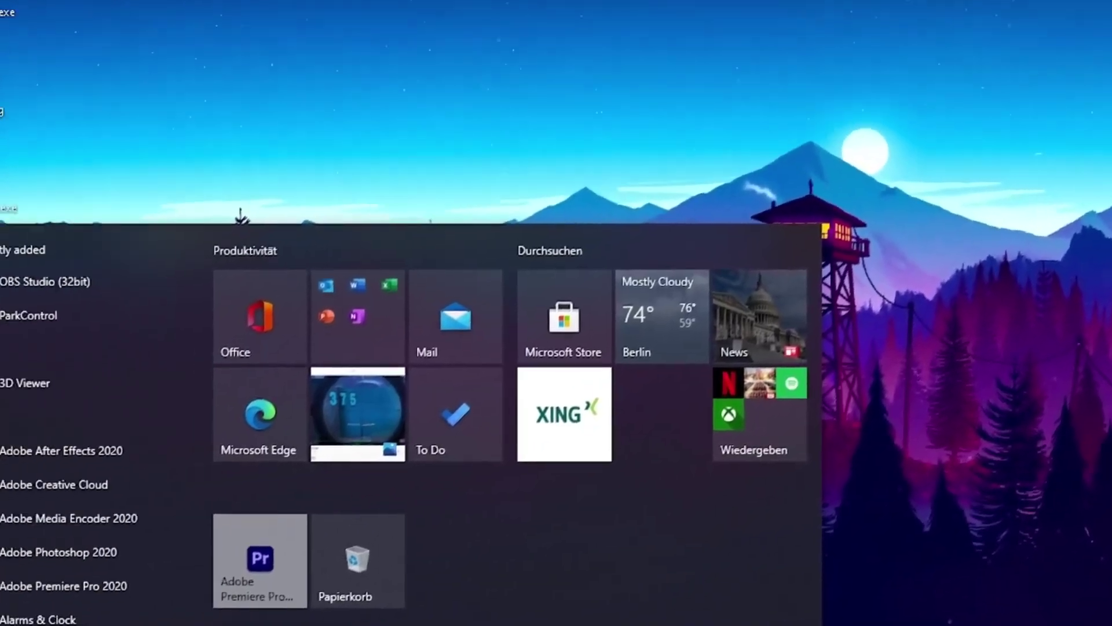
type("net")
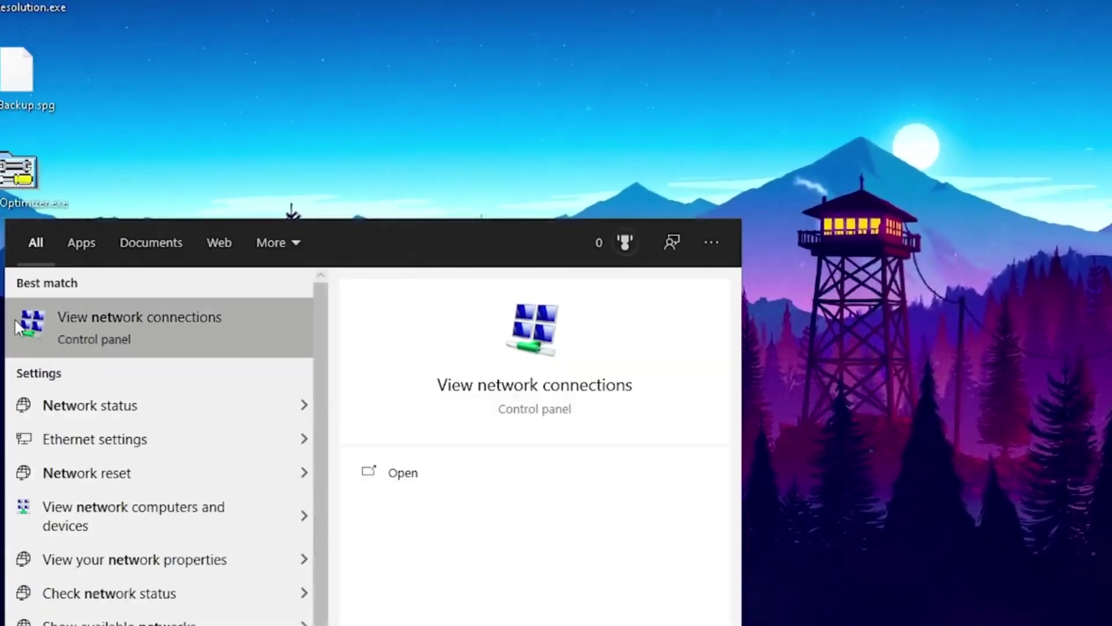
Open the Ethernet connection's Properties and select its Internetprotokoll, Version 4 (TCP/IPv4) entry.
left_click(126, 338)
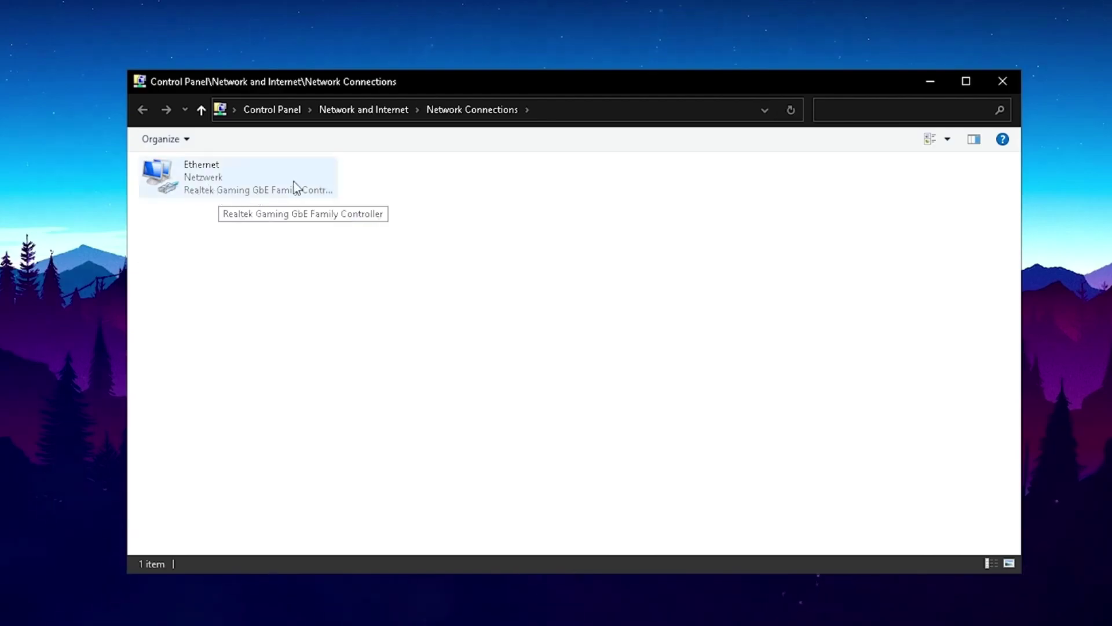
right_click(233, 193)
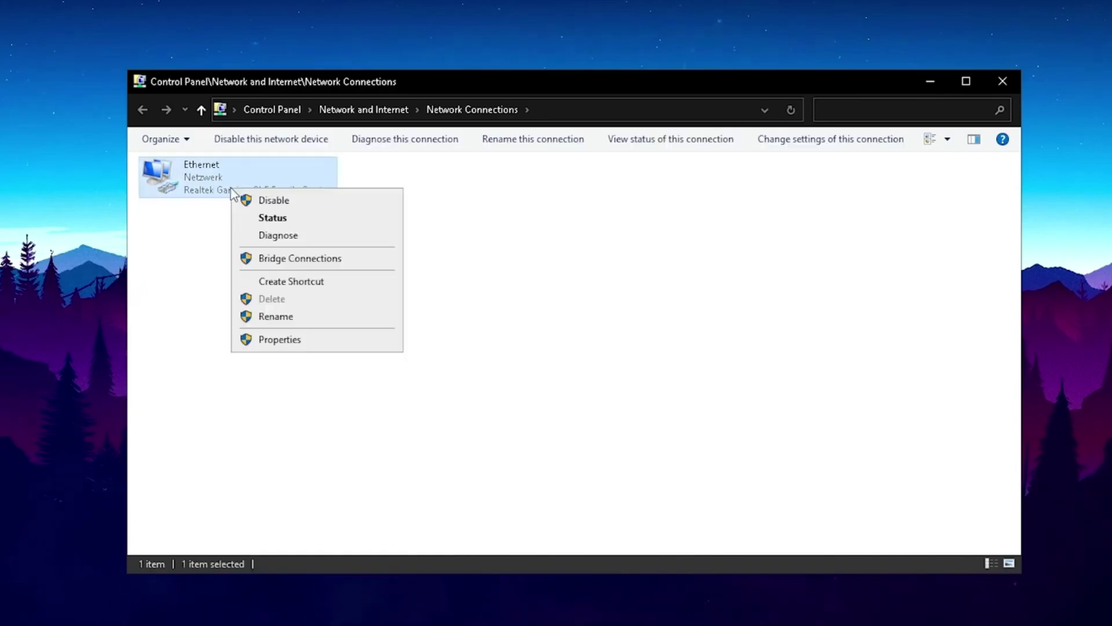
left_click(268, 344)
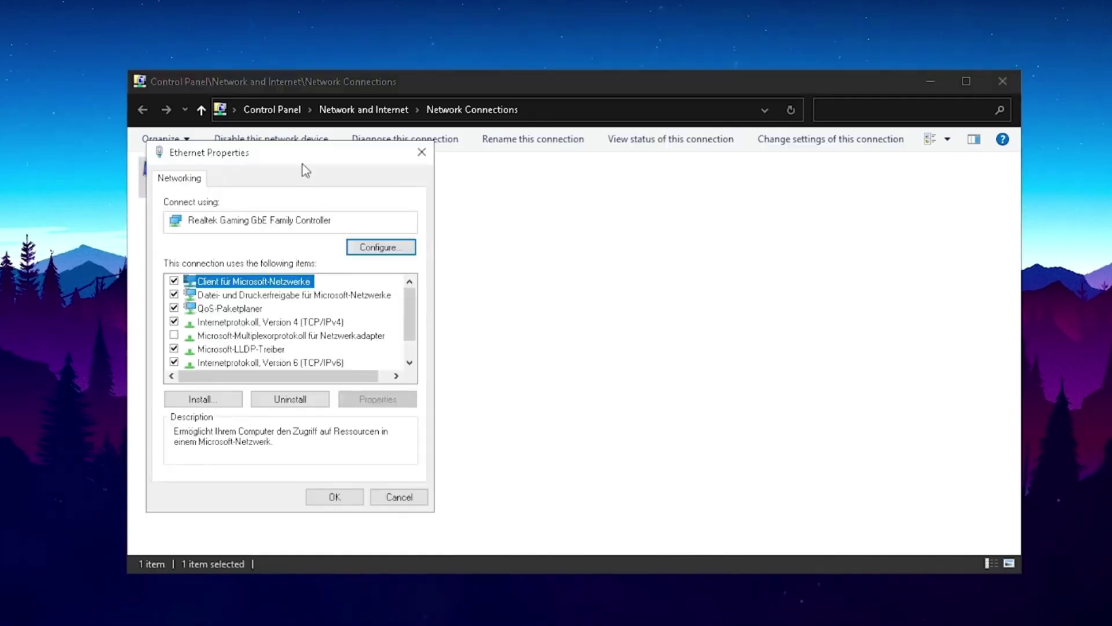
mouse_move(301, 157)
left_mouse_down()
mouse_move(508, 168)
mouse_move(500, 164)
left_mouse_up()
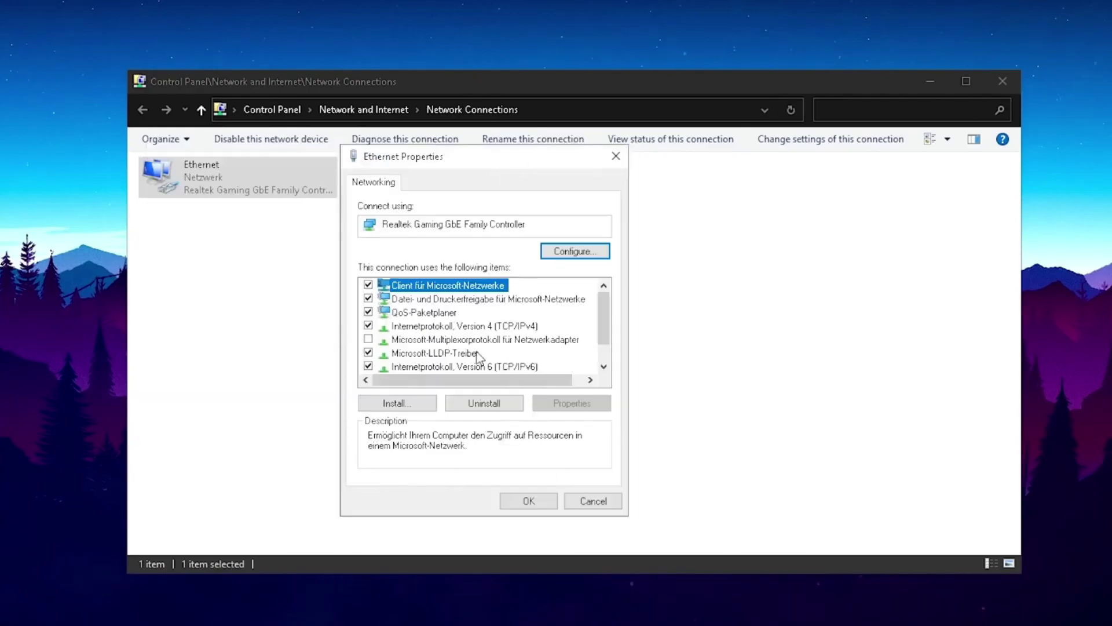
left_click(412, 327)
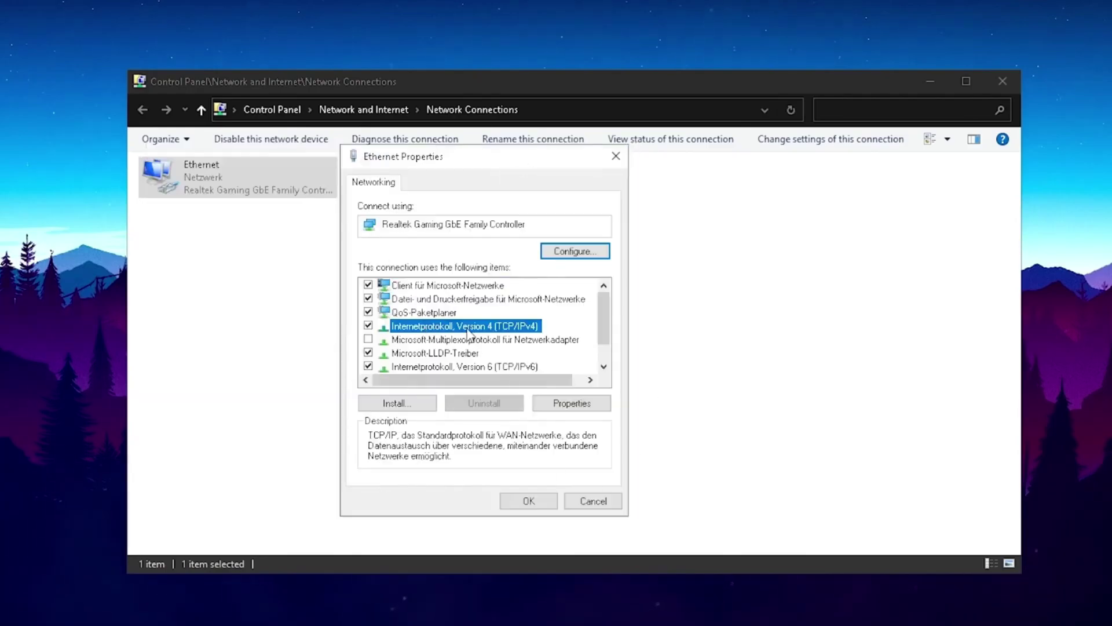
Set the Ethernet IPv4 DNS servers to 8.8.8.8 and 8.8.4.4 and confirm with OK.
double_click(448, 329)
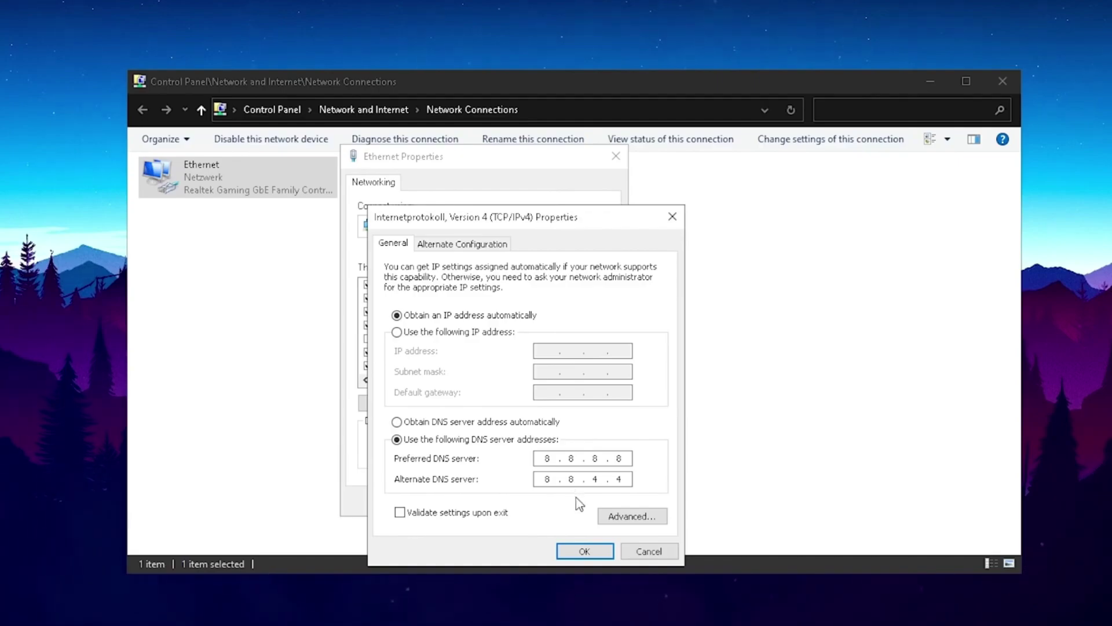
left_click(580, 551)
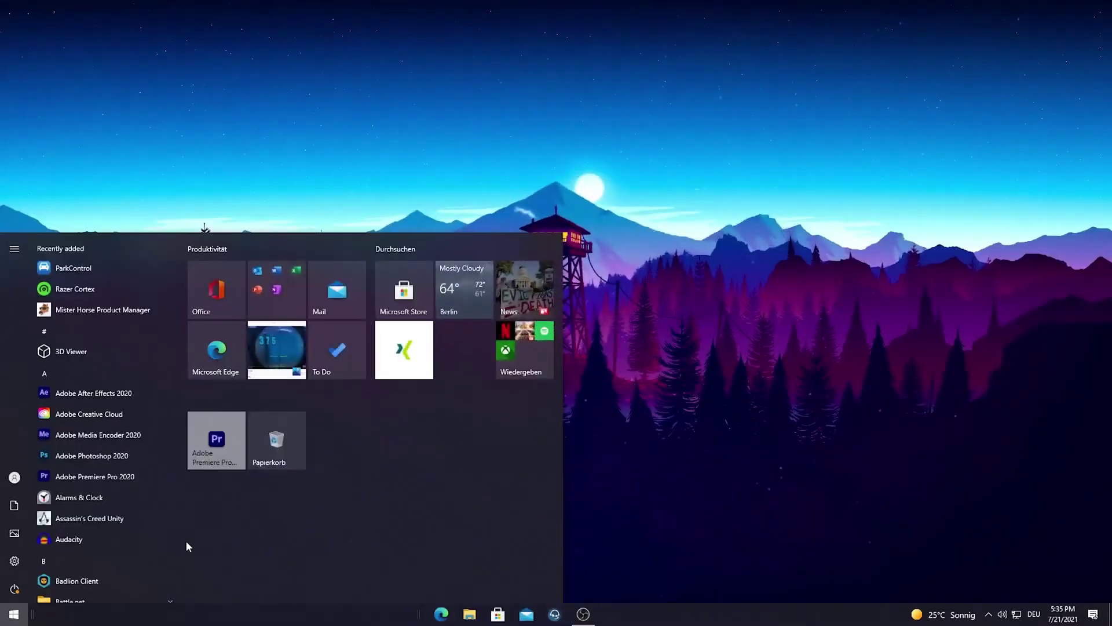
type("apps")
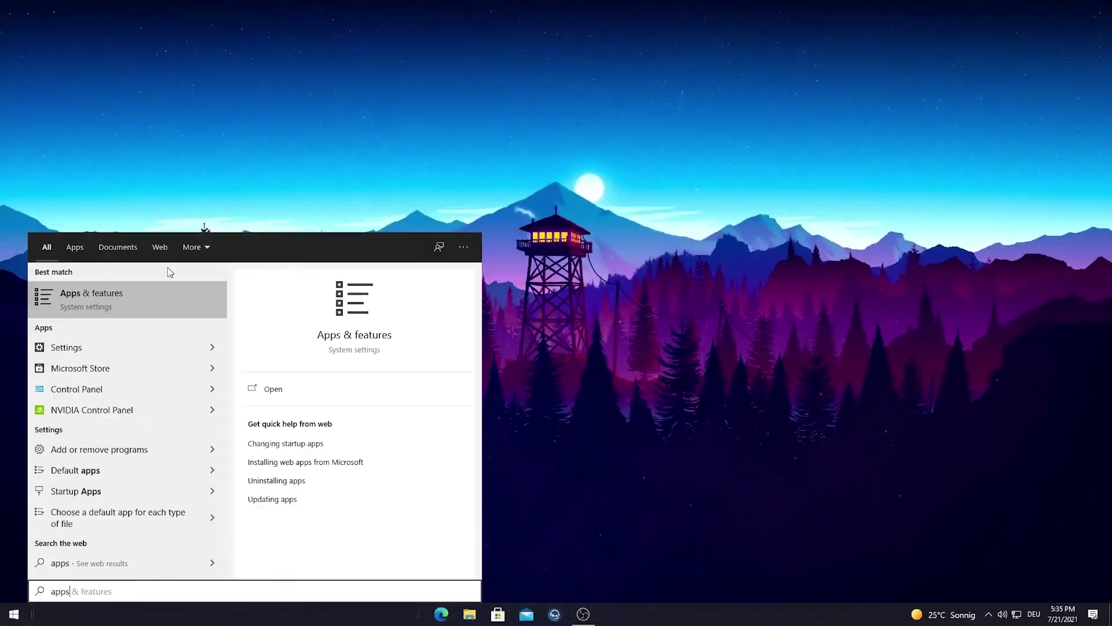
Browse Apps & features, then the Offline maps and Apps for websites pages in Settings.
left_click(90, 301)
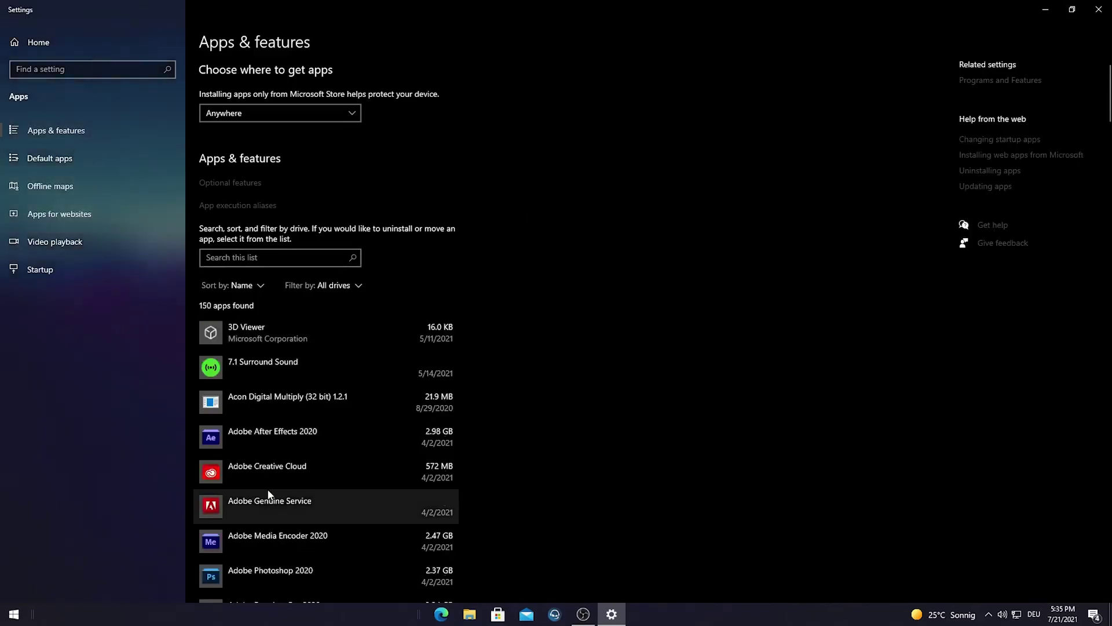
scroll(428, 330, "down", 1)
scroll(428, 329, "down", 5)
scroll(393, 306, "down", 6)
scroll(369, 276, "down", 1)
scroll(365, 271, "down", 2)
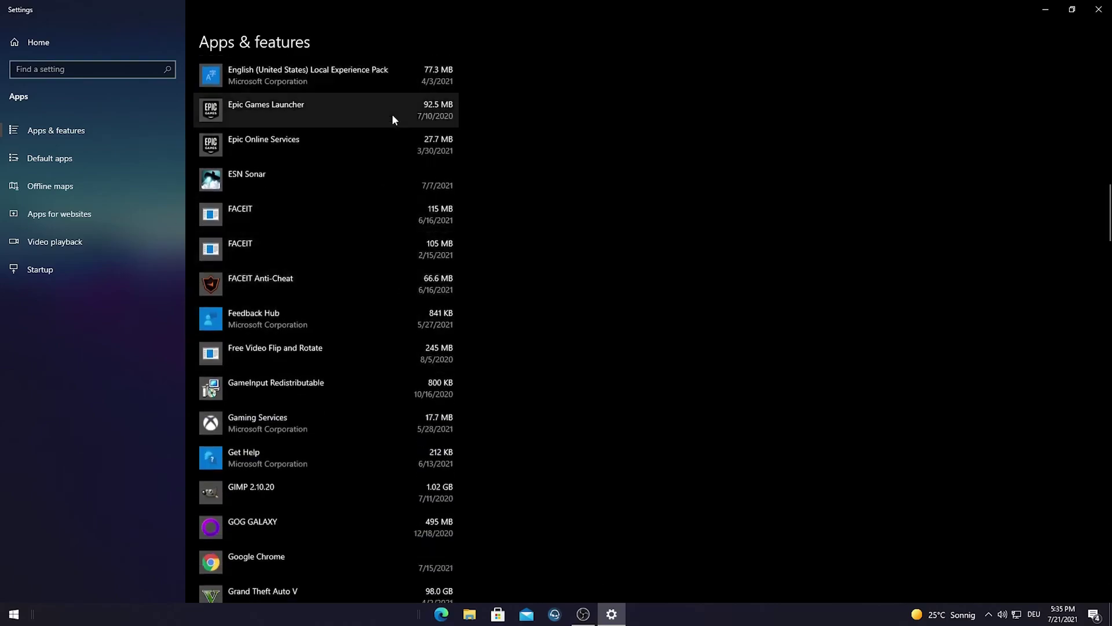
scroll(306, 262, "down", 1)
scroll(305, 262, "down", 2)
scroll(297, 260, "down", 1)
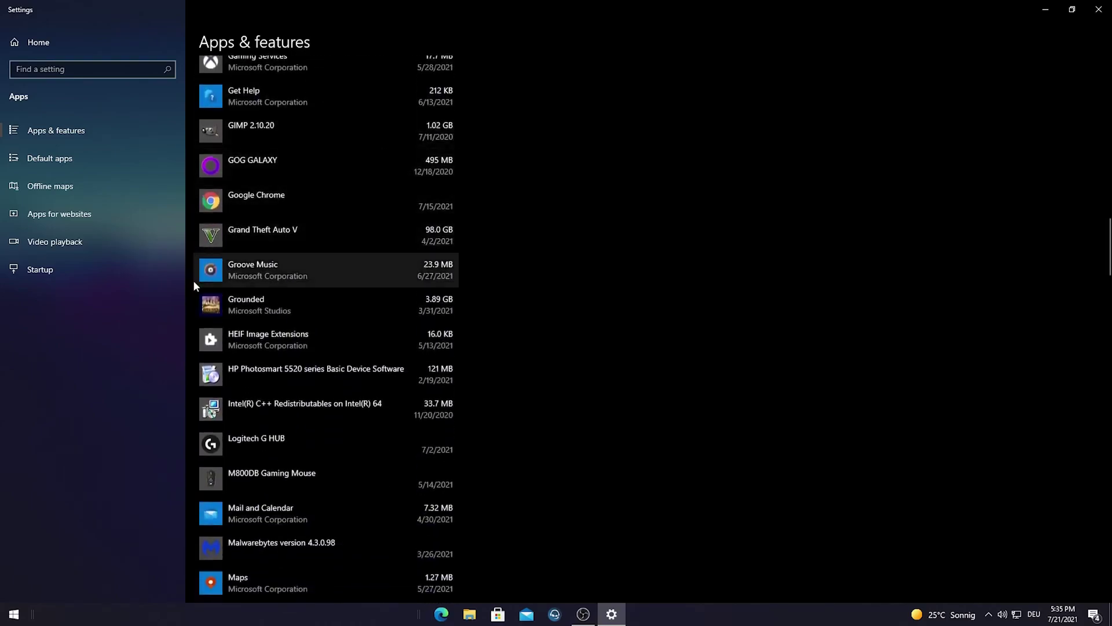
scroll(304, 321, "down", 3)
scroll(276, 287, "down", 2)
scroll(275, 281, "down", 1)
scroll(276, 283, "down", 2)
scroll(276, 283, "down", 1)
scroll(315, 302, "down", 3)
scroll(300, 365, "down", 2)
left_click(37, 190)
scroll(511, 201, "down", 1)
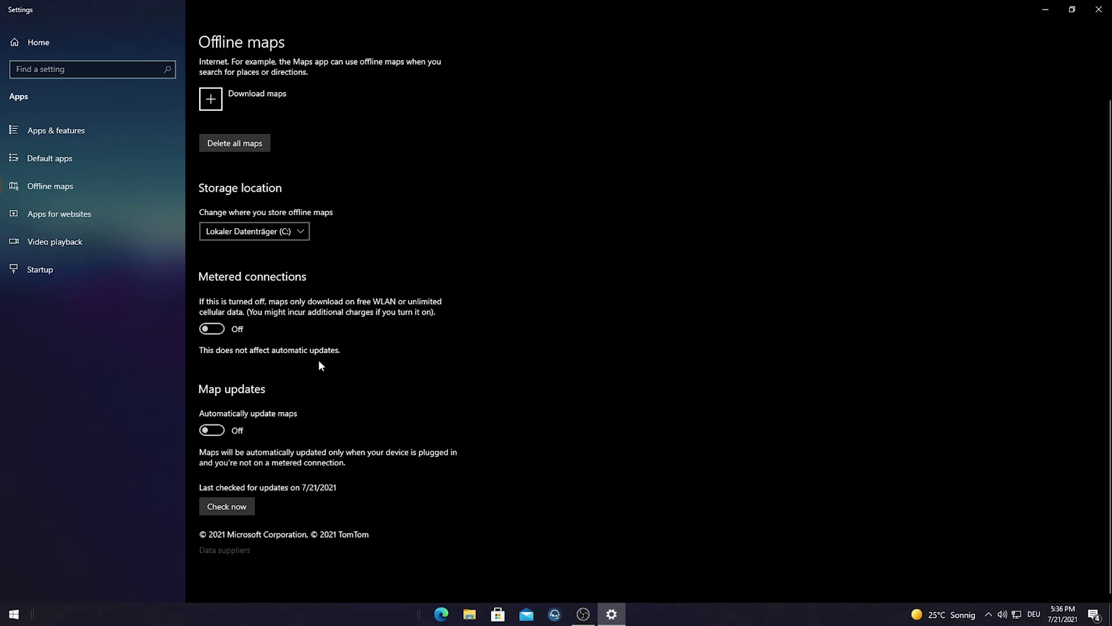
left_click(17, 213)
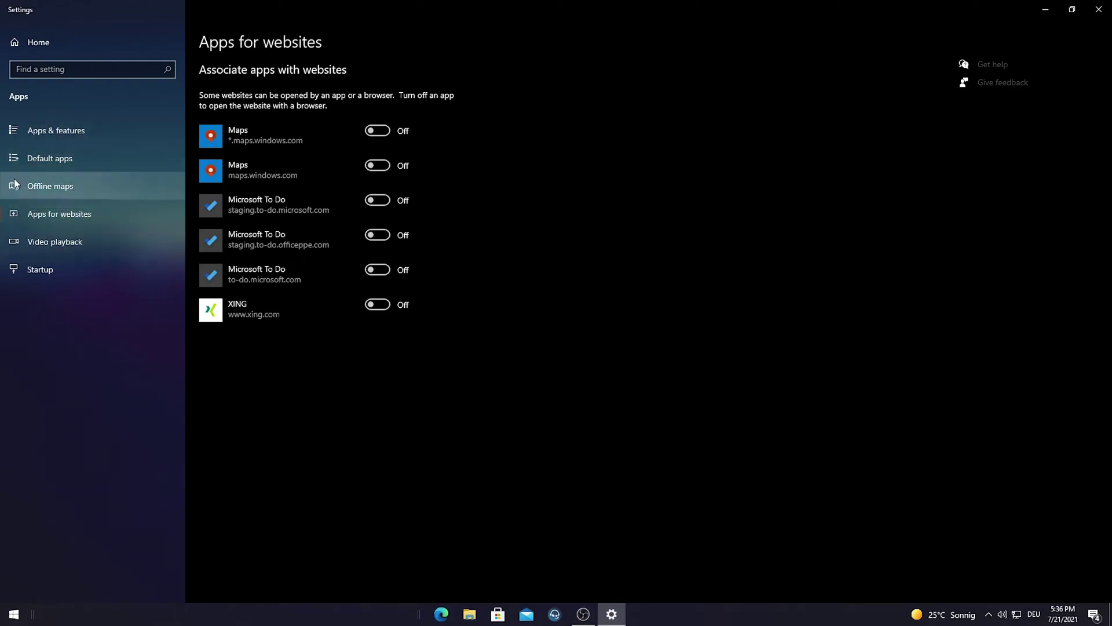
Review the Startup apps list unchanged, then close the Settings window.
left_click(43, 269)
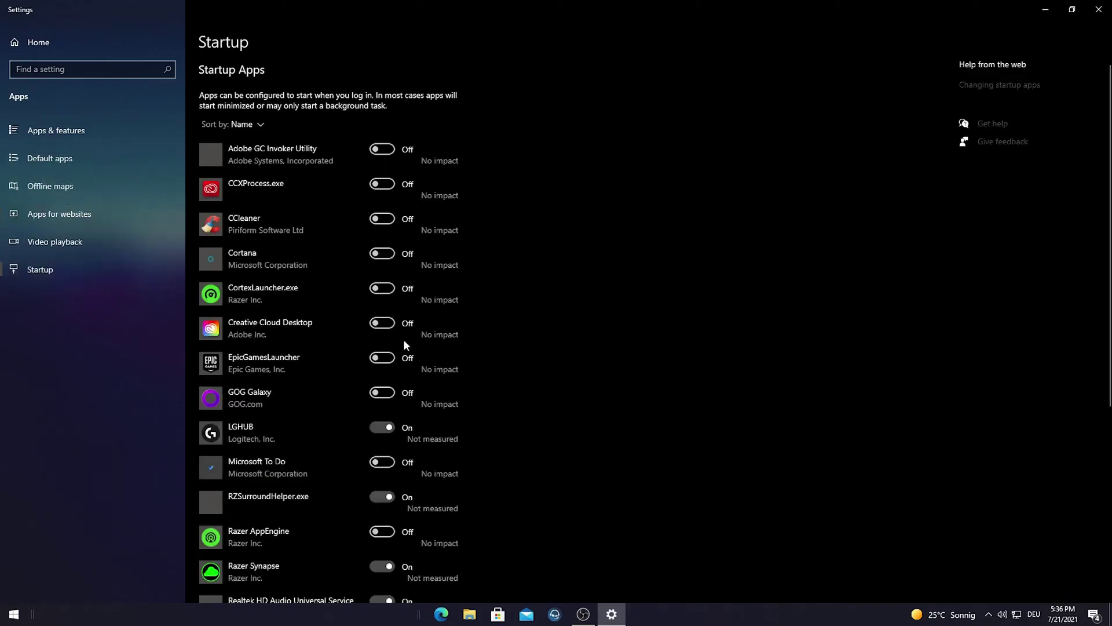
scroll(430, 105, "down", 3)
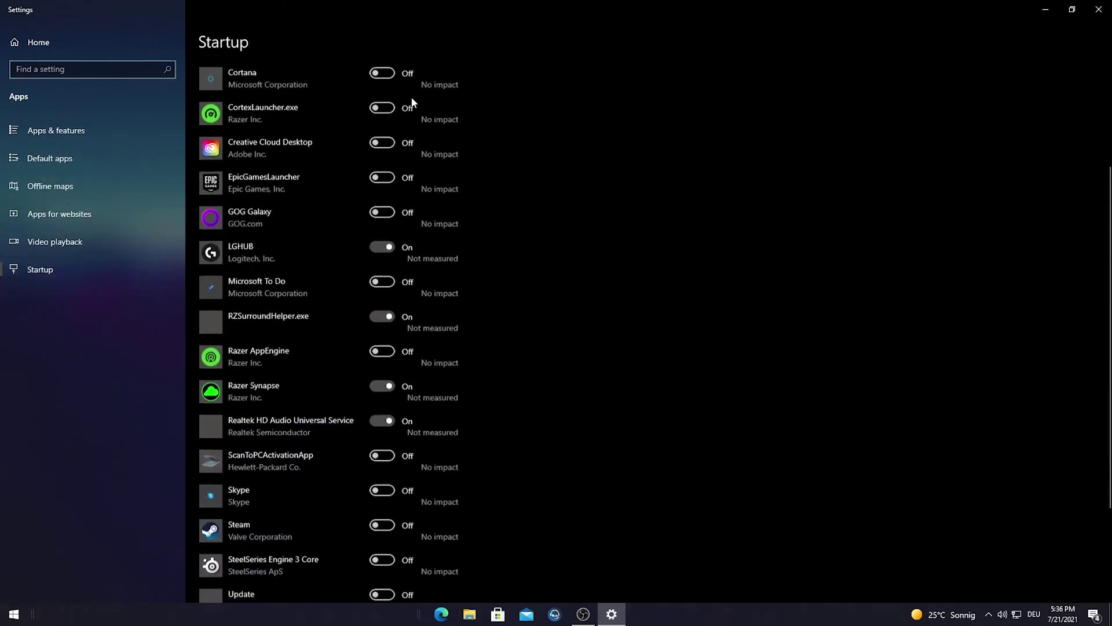
scroll(401, 147, "down", 2)
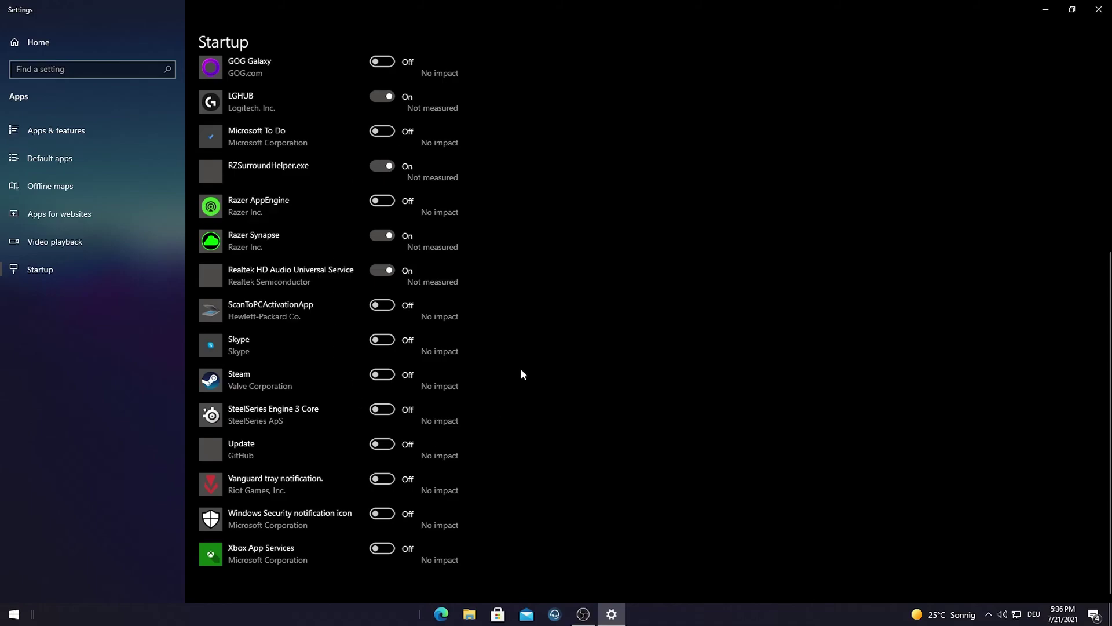
scroll(370, 352, "up", 4)
scroll(355, 358, "up", 1)
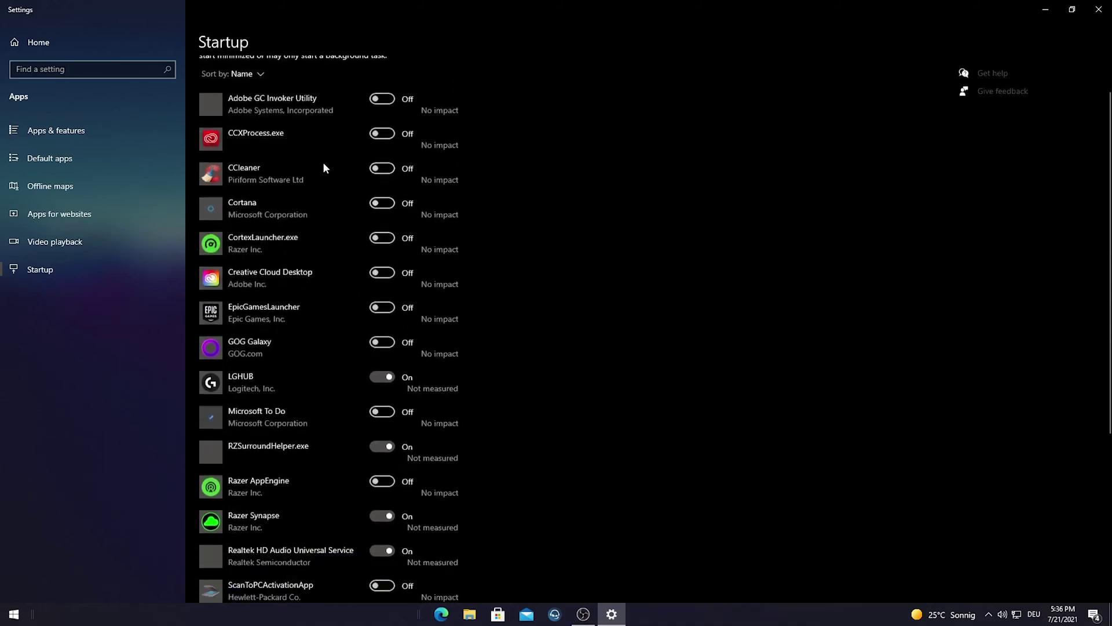
scroll(304, 161, "down", 2)
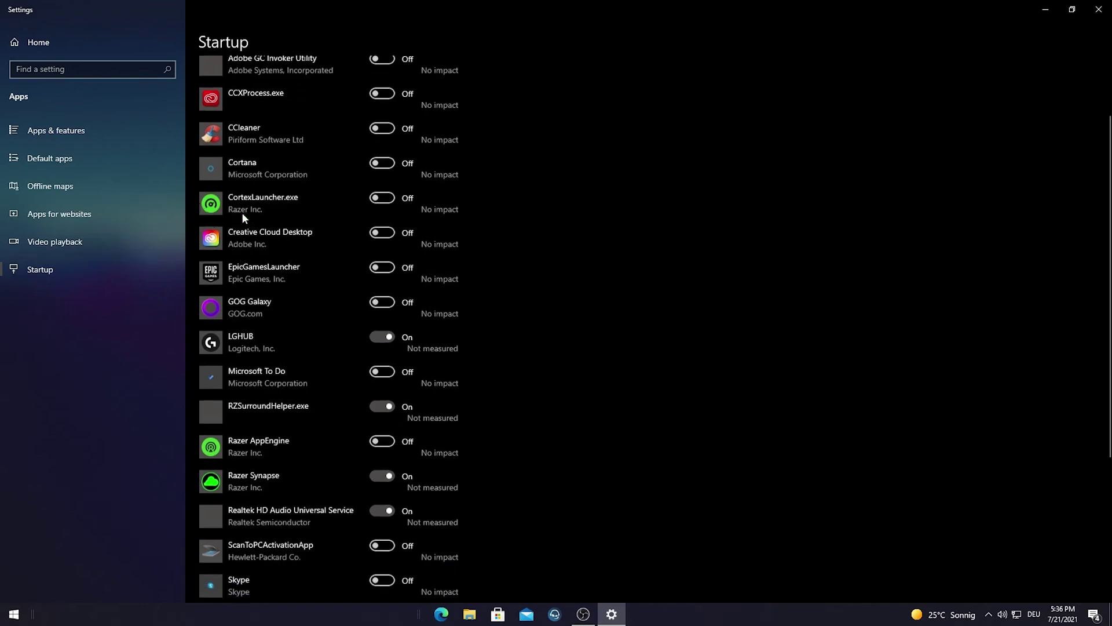
scroll(232, 209, "down", 3)
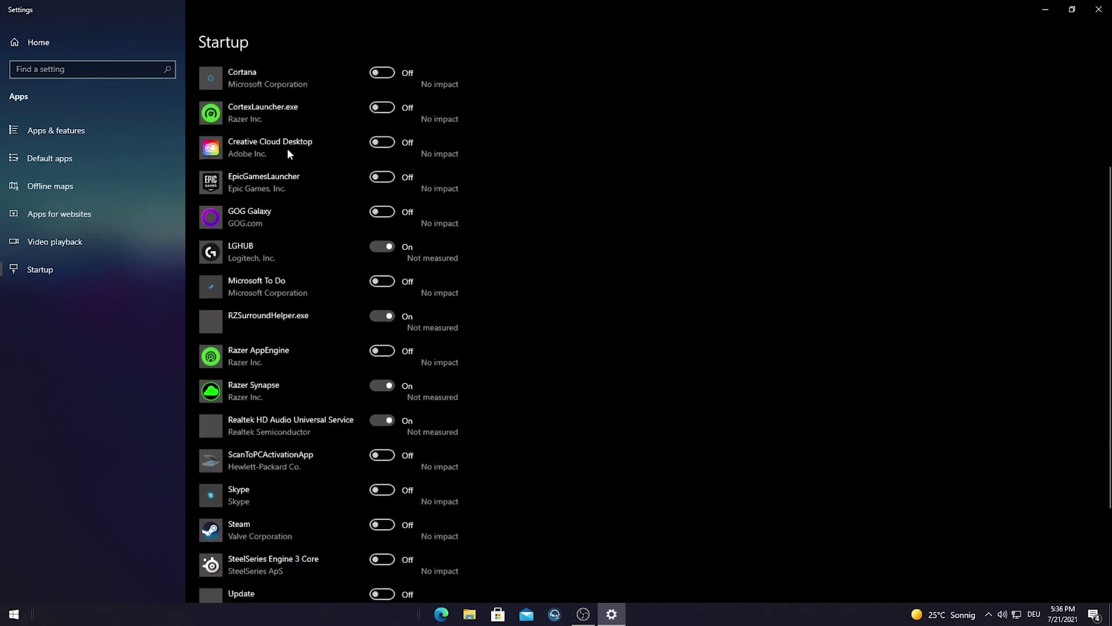
scroll(259, 161, "down", 1)
scroll(278, 196, "down", 1)
scroll(307, 226, "down", 2)
scroll(322, 442, "up", 3)
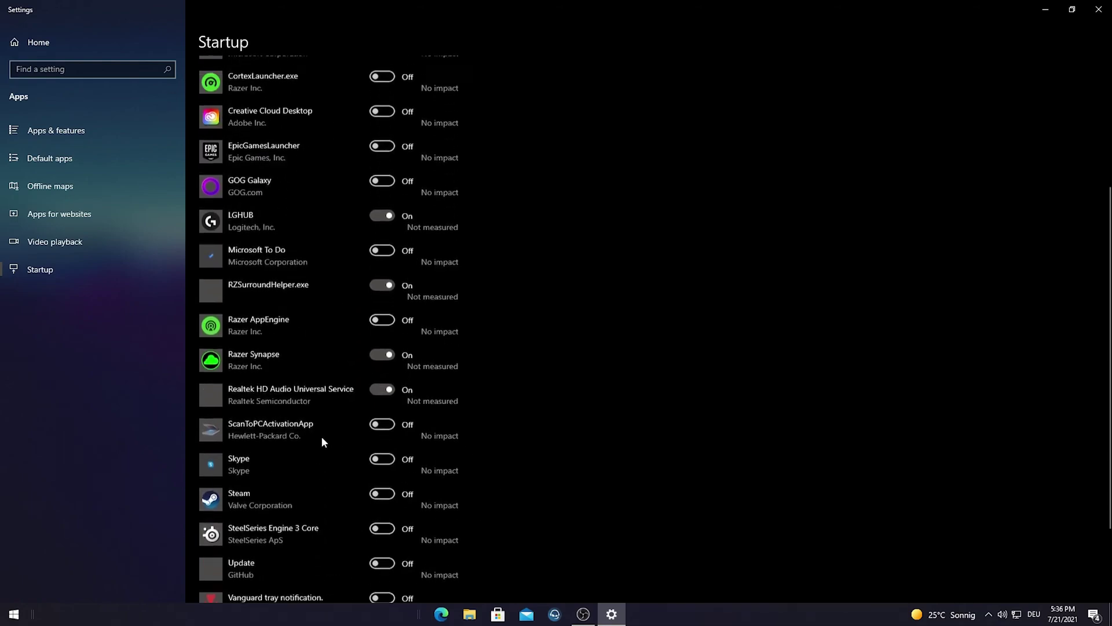
scroll(329, 436, "up", 4)
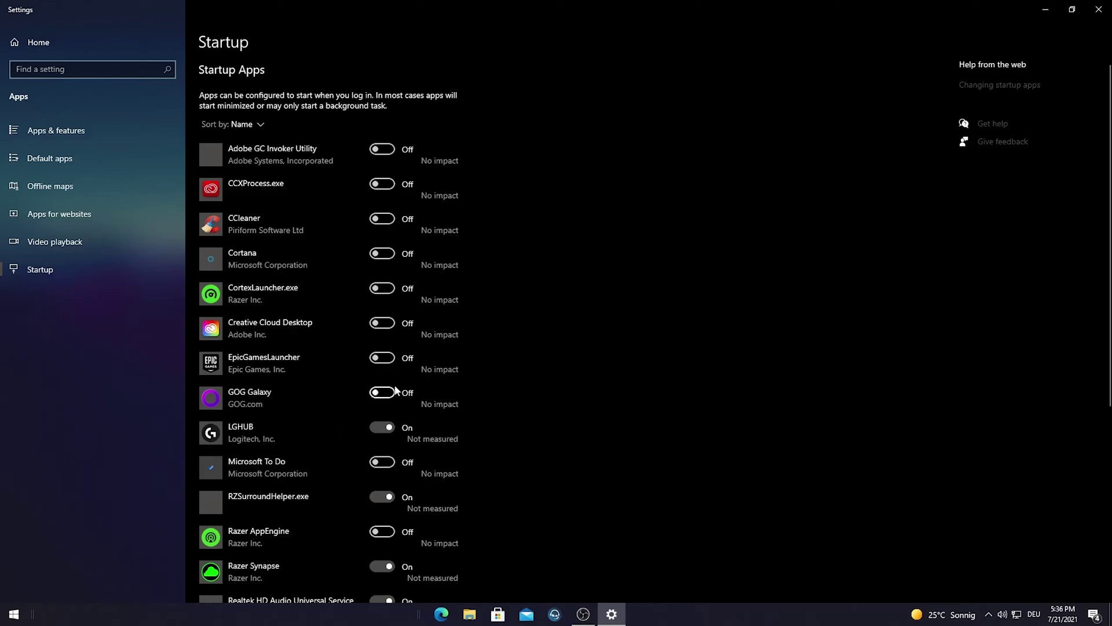
double_click(454, 15)
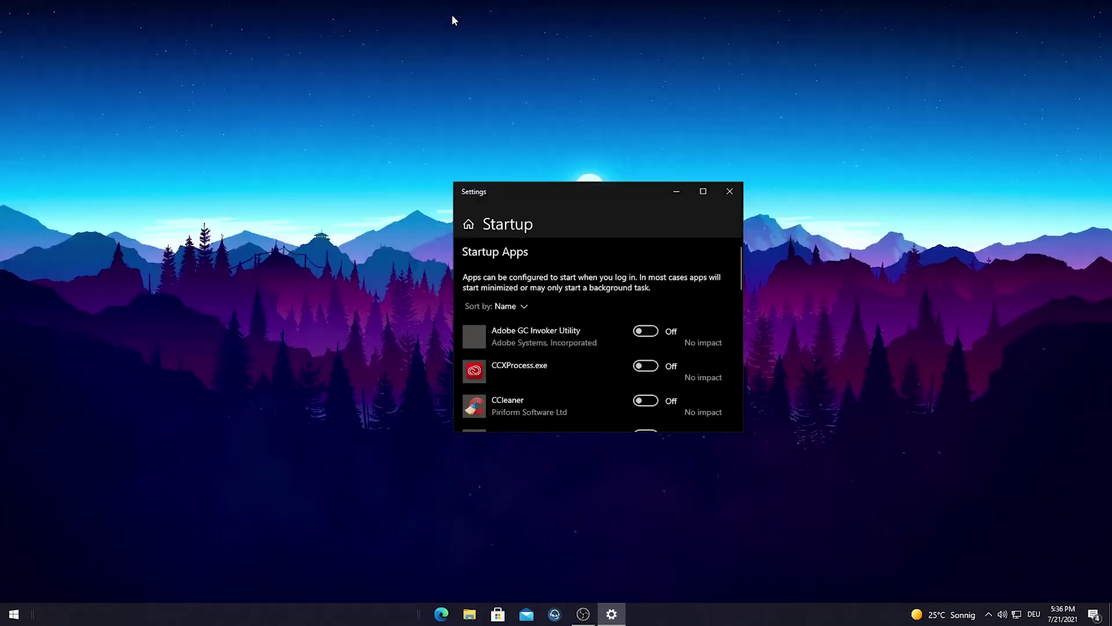
left_click(730, 193)
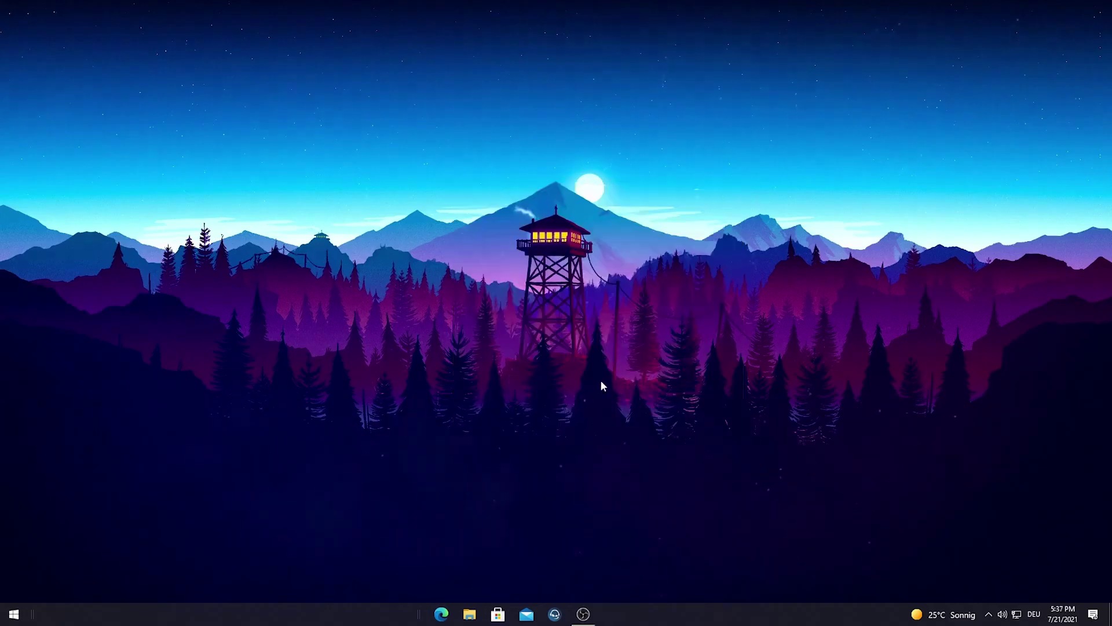